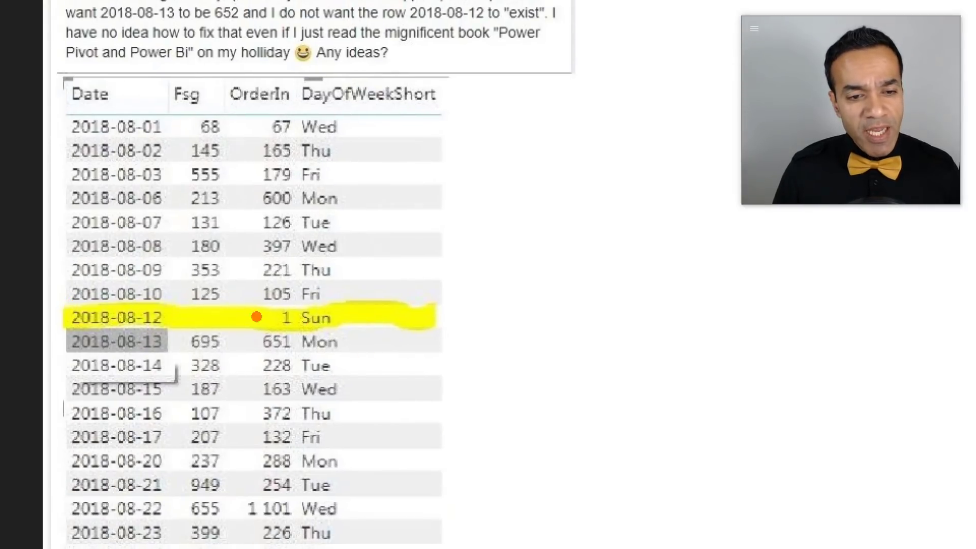
Page forward through the intro report pages to the Asked By viewer map page.
mouse_move(342, 315)
mouse_down()
mouse_move(419, 277)
mouse_move(426, 315)
mouse_move(351, 341)
mouse_move(374, 316)
mouse_up()
drag(341, 344, 425, 371)
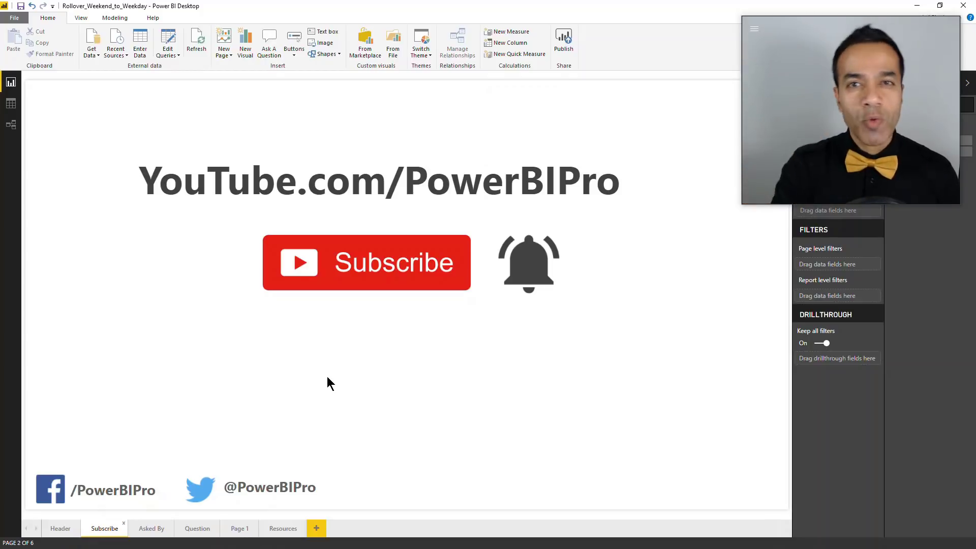
key(ctrl+Page_Down)
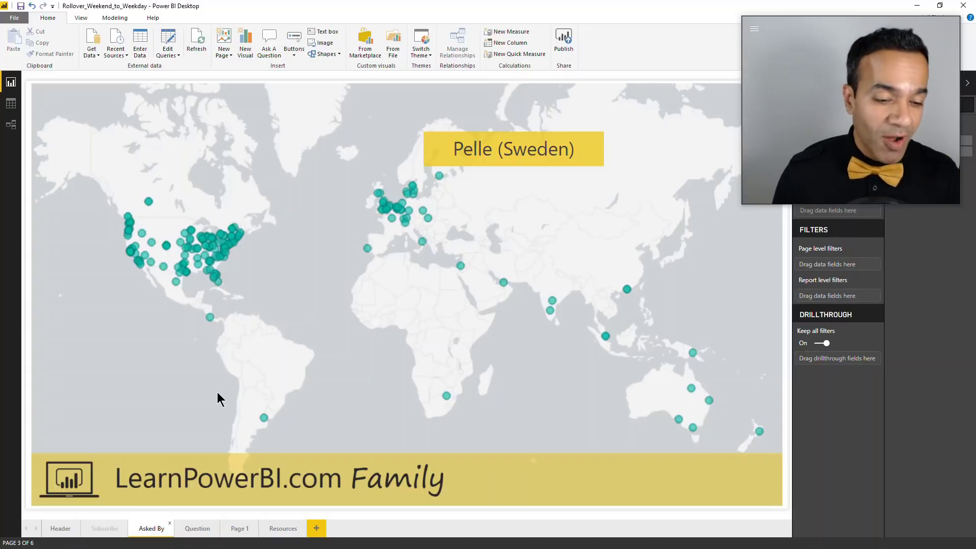
click(197, 528)
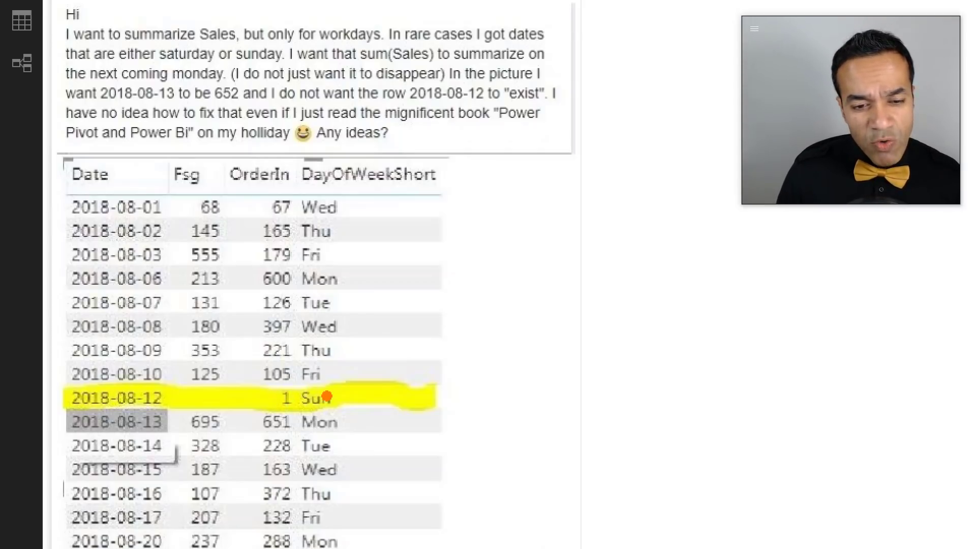
mouse_move(324, 399)
mouse_down()
mouse_move(387, 378)
mouse_move(349, 422)
mouse_move(364, 395)
mouse_up()
drag(345, 431, 386, 435)
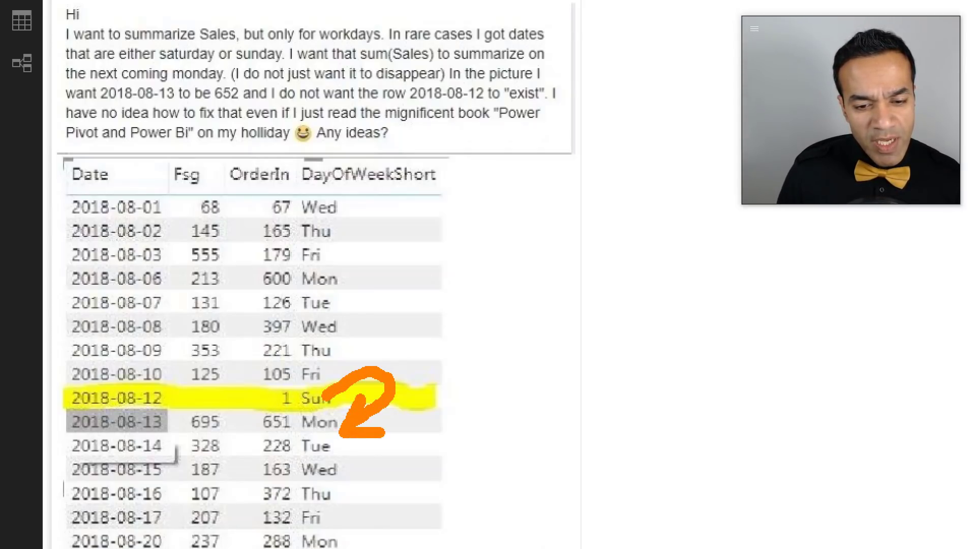
key(Escape)
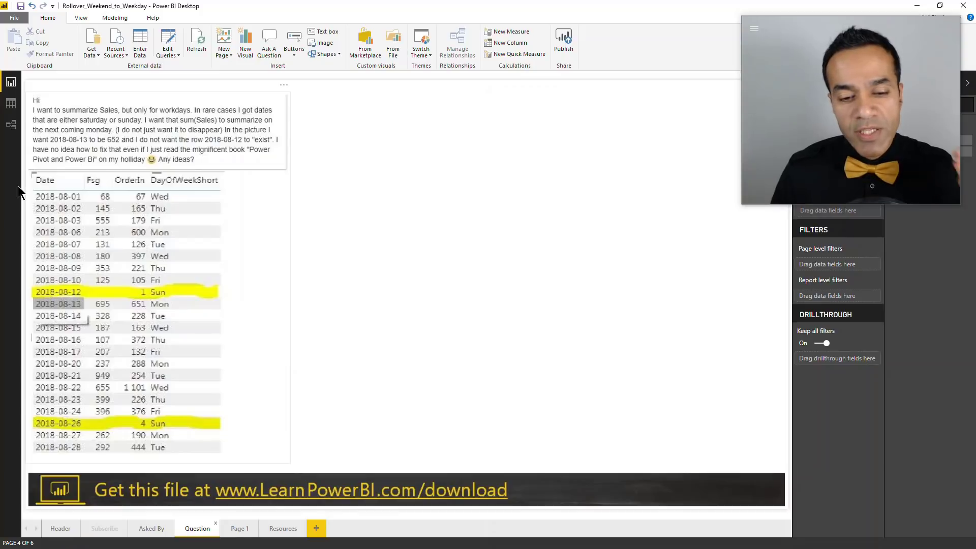
Open Page 1's solution approaches, then inspect the Sales query's Day of Week and Day Name columns.
click(238, 528)
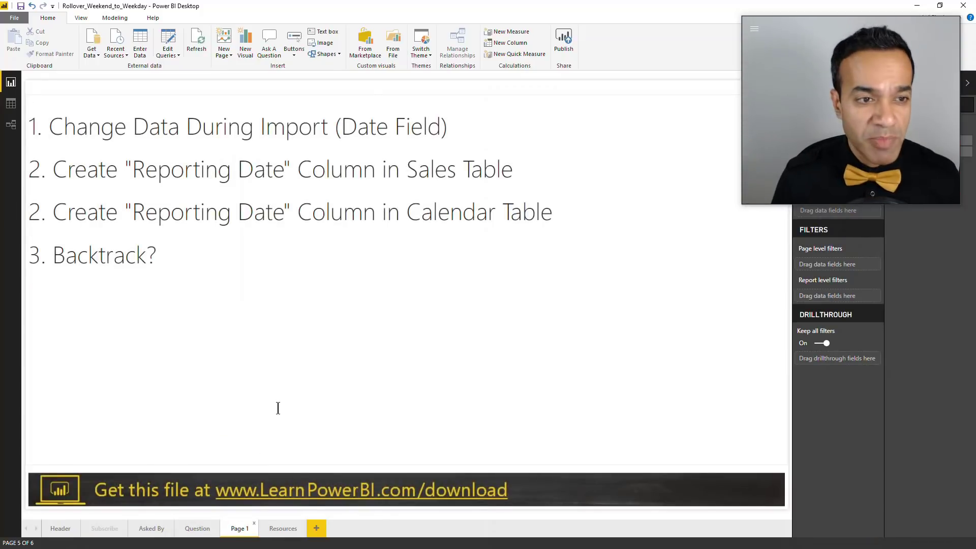
click(316, 120)
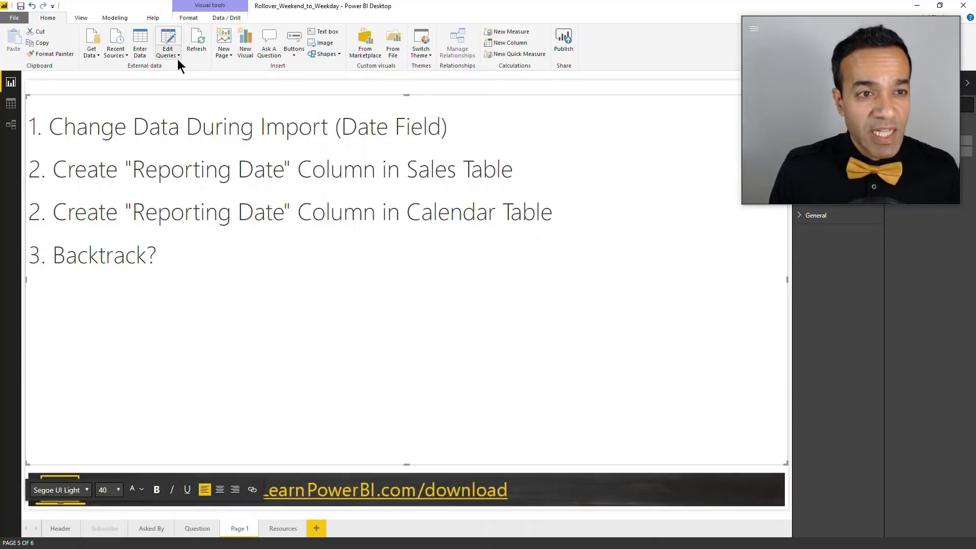
click(169, 39)
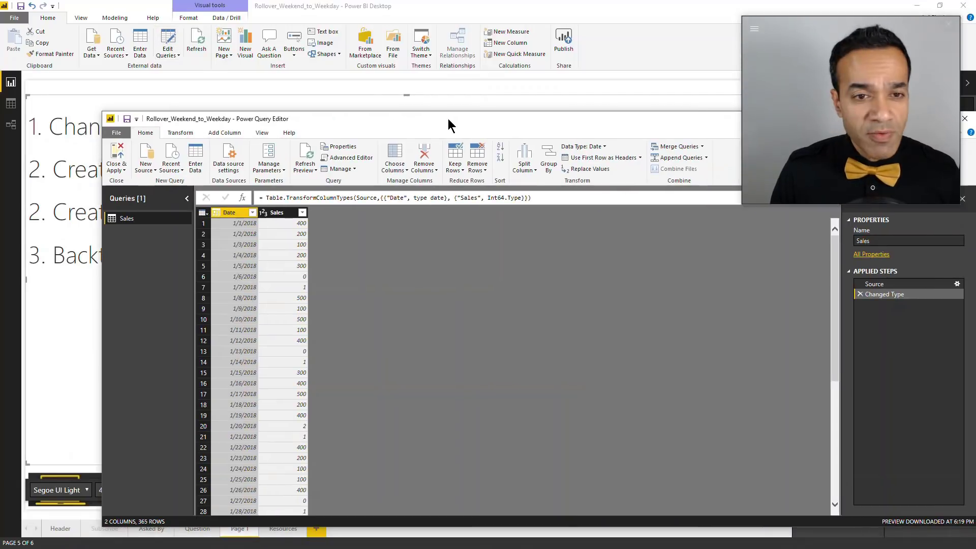
double_click(447, 117)
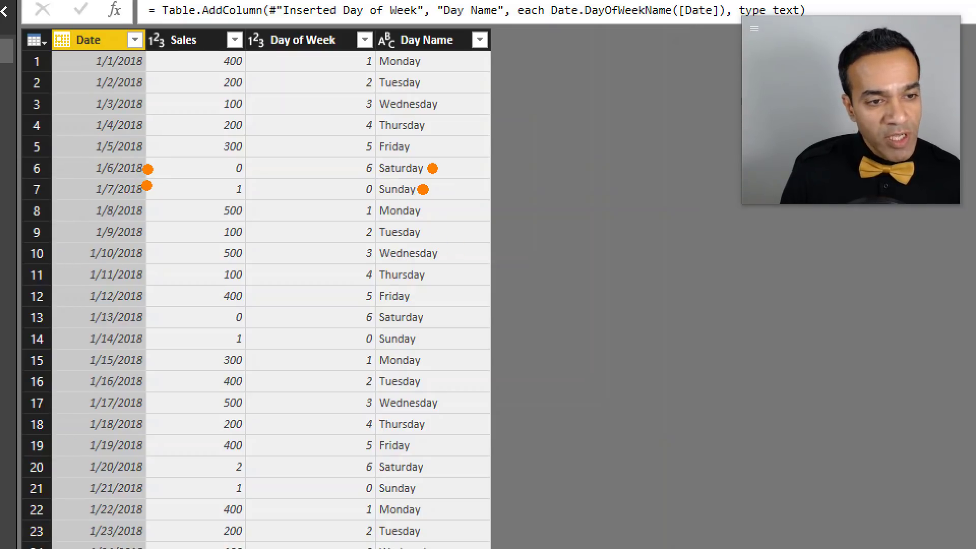
mouse_move(148, 185)
mouse_down()
mouse_move(170, 195)
mouse_move(144, 216)
mouse_up()
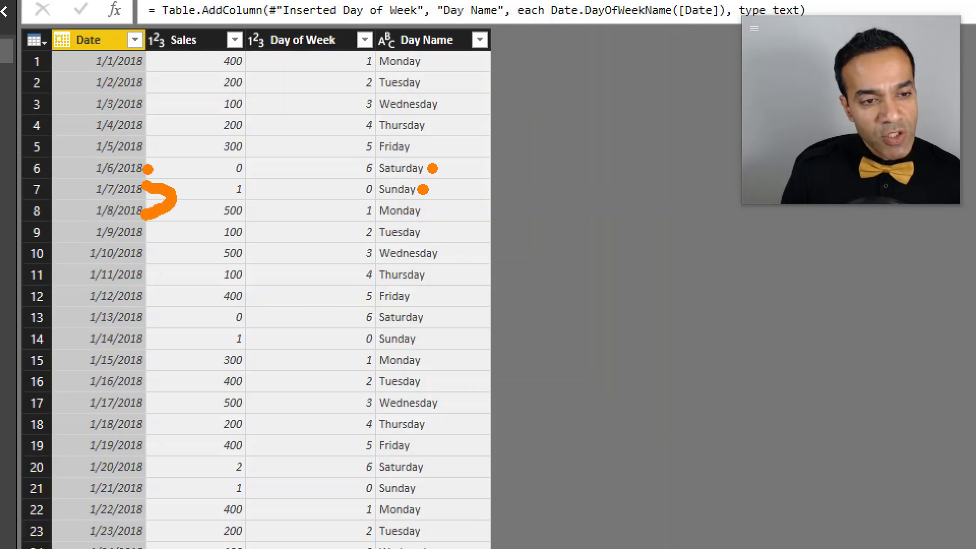
key(Escape)
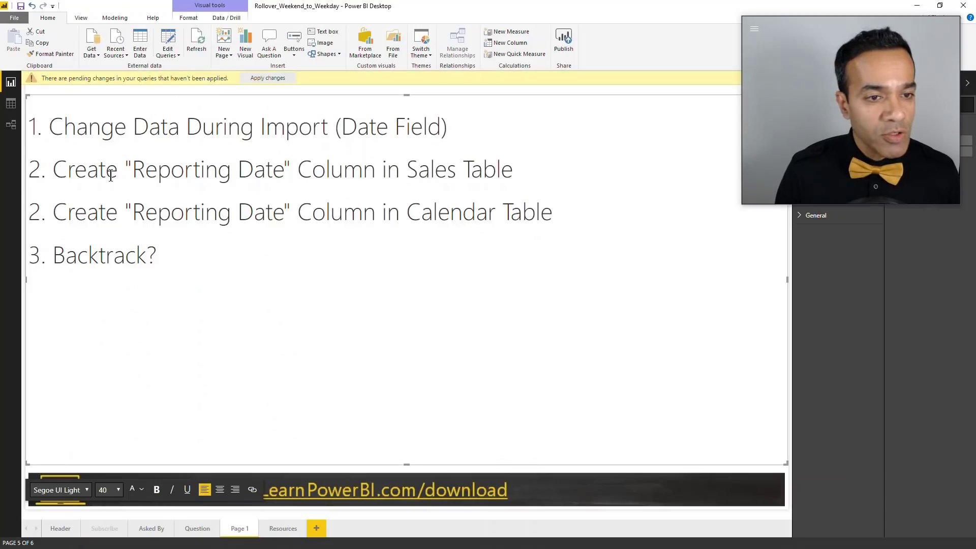
Create the Reporting Date custom column that shifts Saturday and Sunday dates to Monday.
click(107, 169)
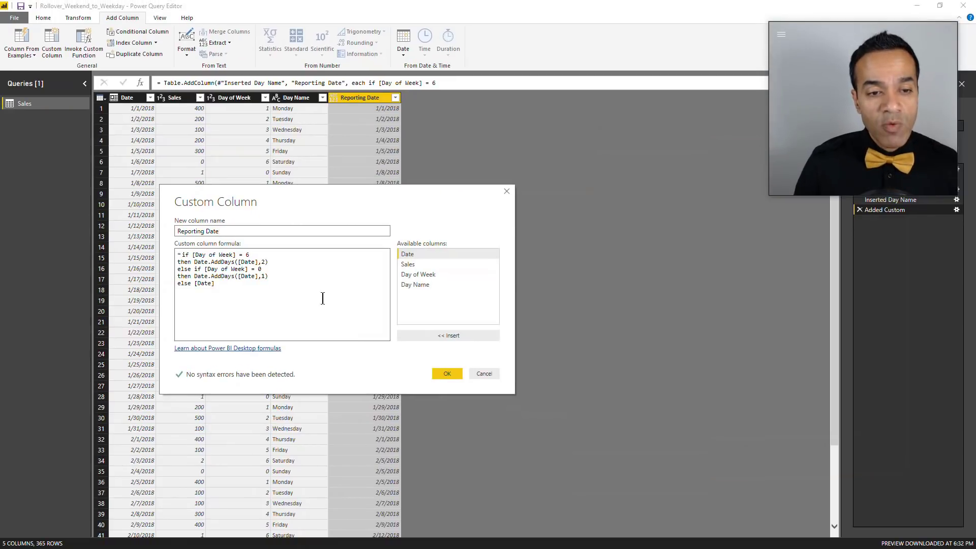
click(446, 373)
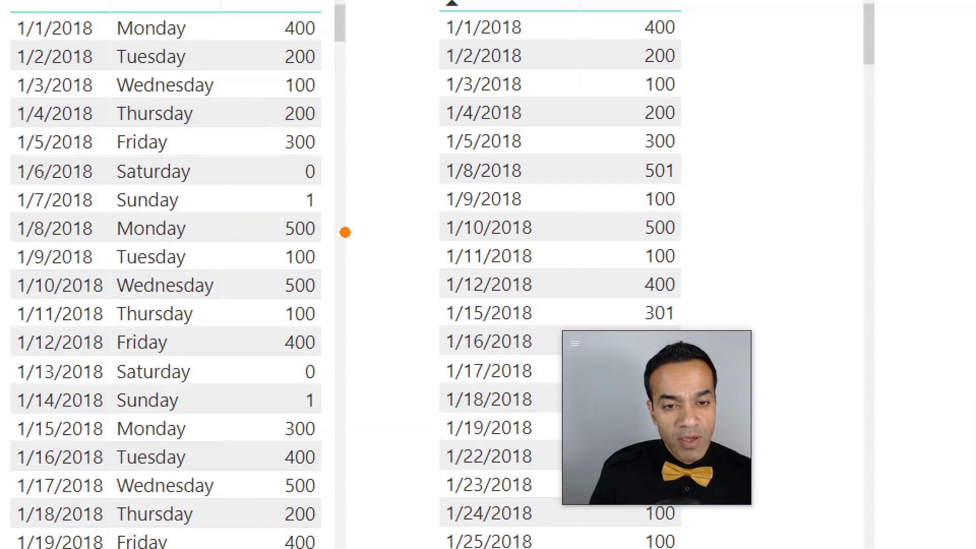
Rearrange the report visuals, select the Reporting Date table and view the Sales rows.
mouse_move(337, 230)
mouse_down()
mouse_move(350, 163)
mouse_move(321, 152)
mouse_up()
drag(362, 204, 436, 169)
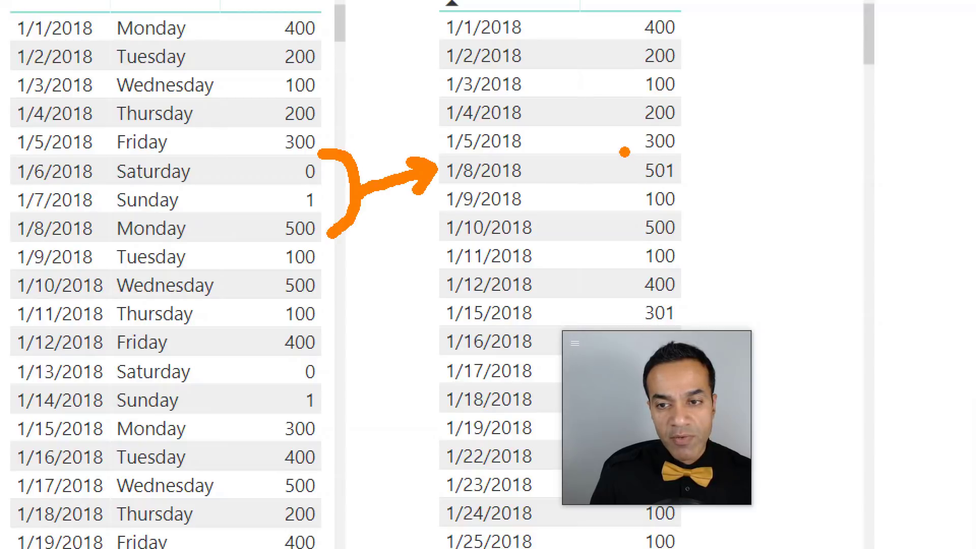
drag(621, 147, 687, 192)
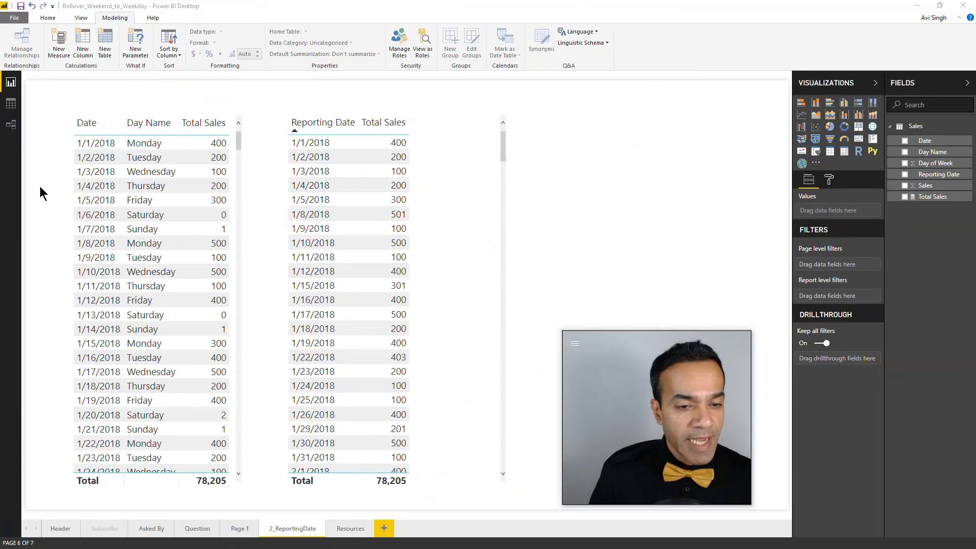
scroll(394, 322, down, 3)
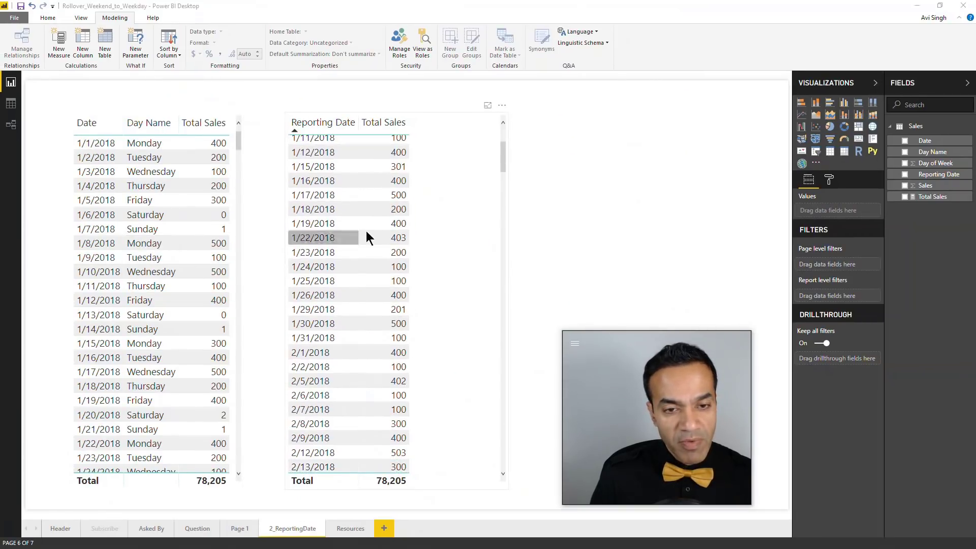
scroll(387, 233, up, 3)
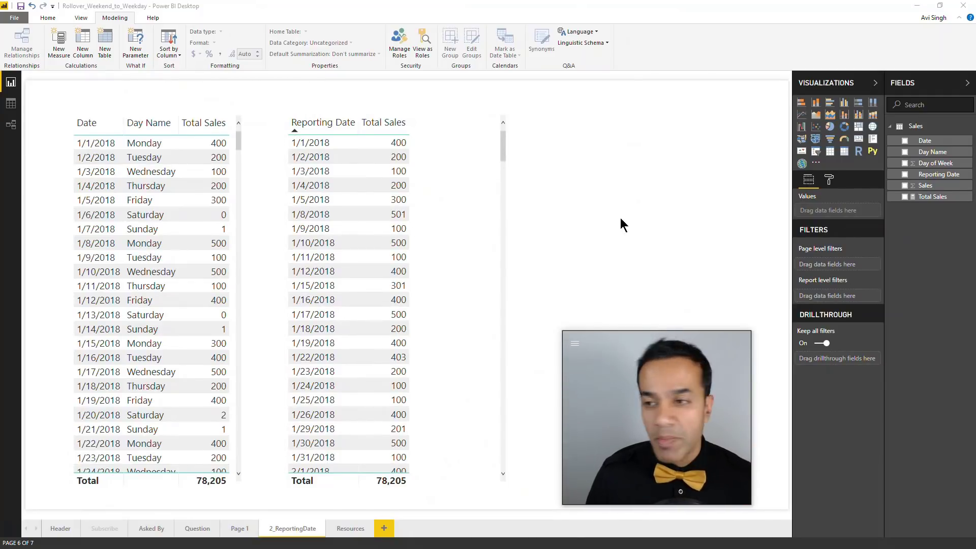
click(477, 113)
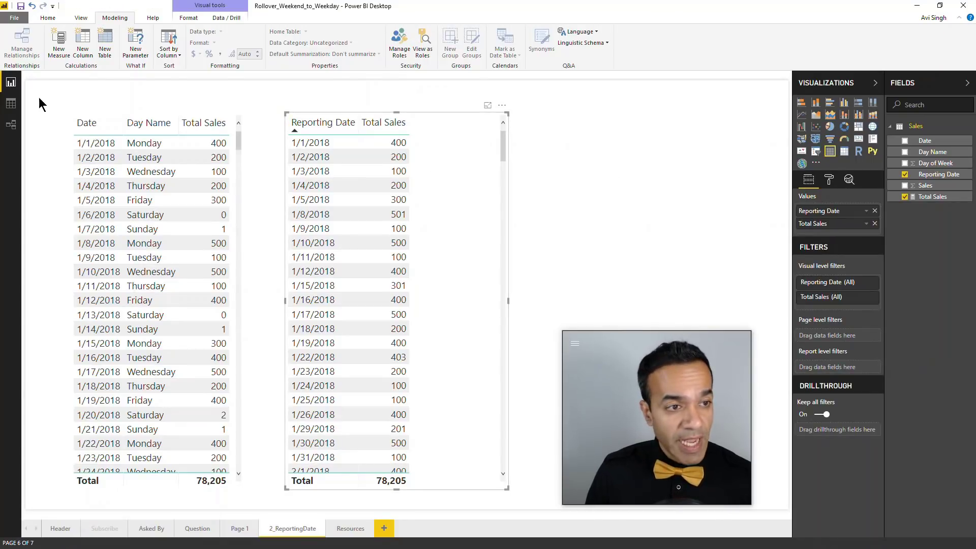
click(10, 103)
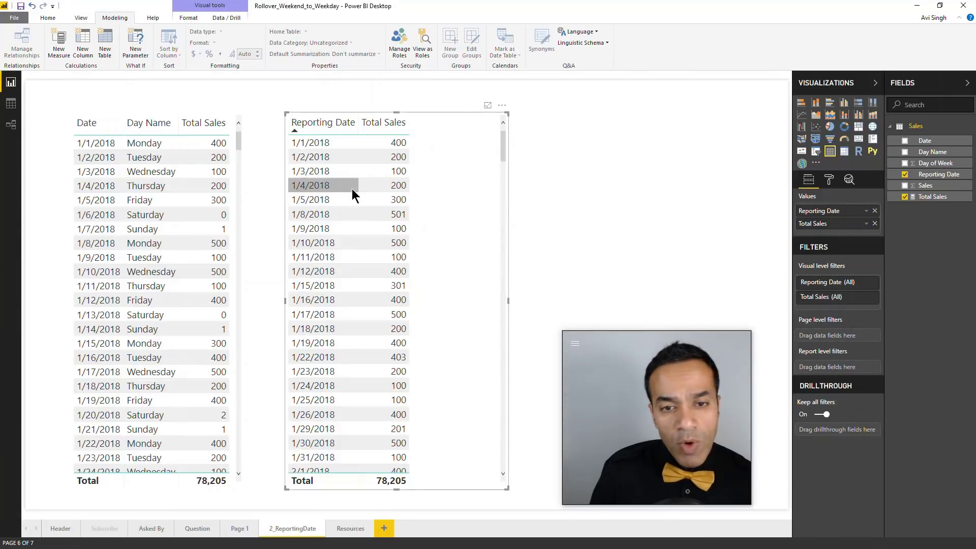
Add the Day Name field to the Reporting Date sales table.
drag(932, 152, 813, 220)
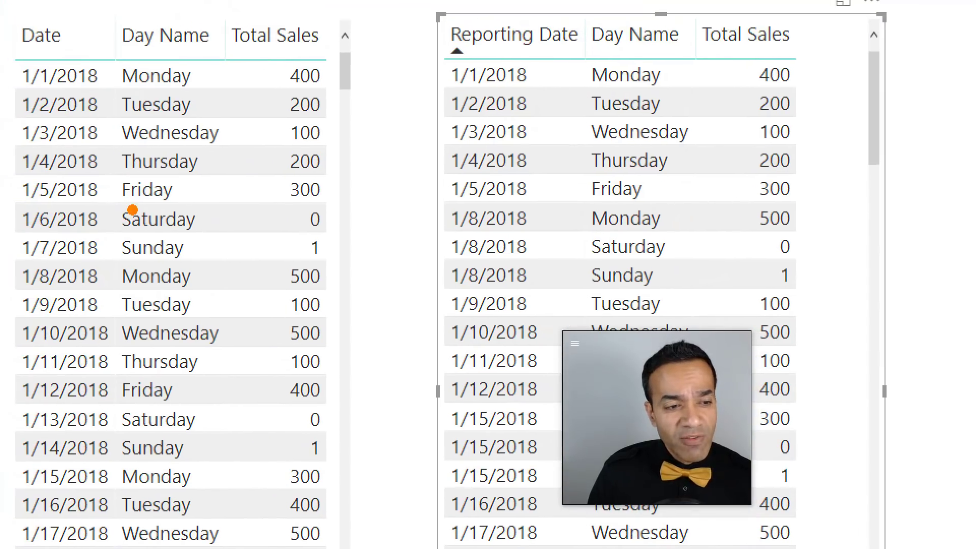
mouse_move(422, 192)
mouse_down()
mouse_move(523, 252)
mouse_move(552, 294)
mouse_up()
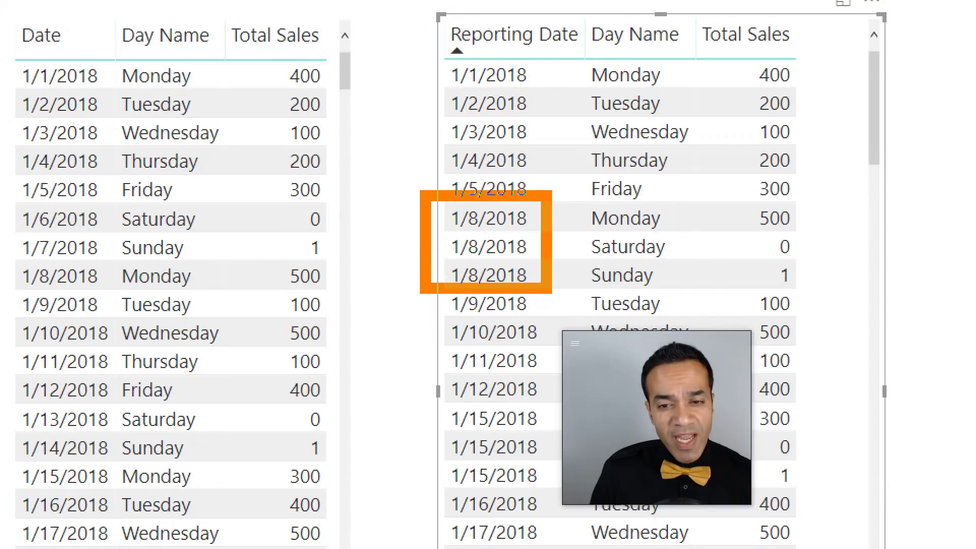
key(e)
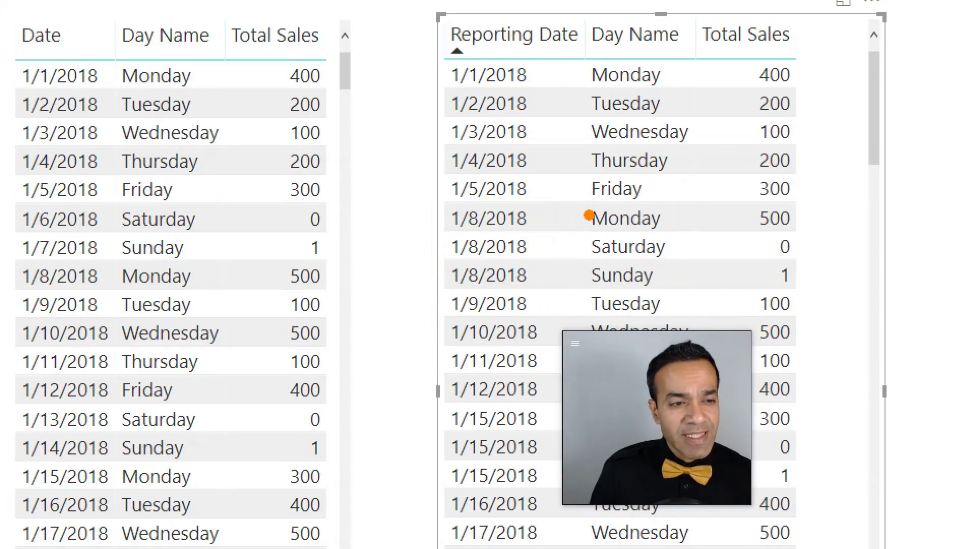
mouse_move(589, 216)
mouse_down()
mouse_move(577, 182)
mouse_move(304, 103)
mouse_move(113, 162)
mouse_move(97, 200)
mouse_up()
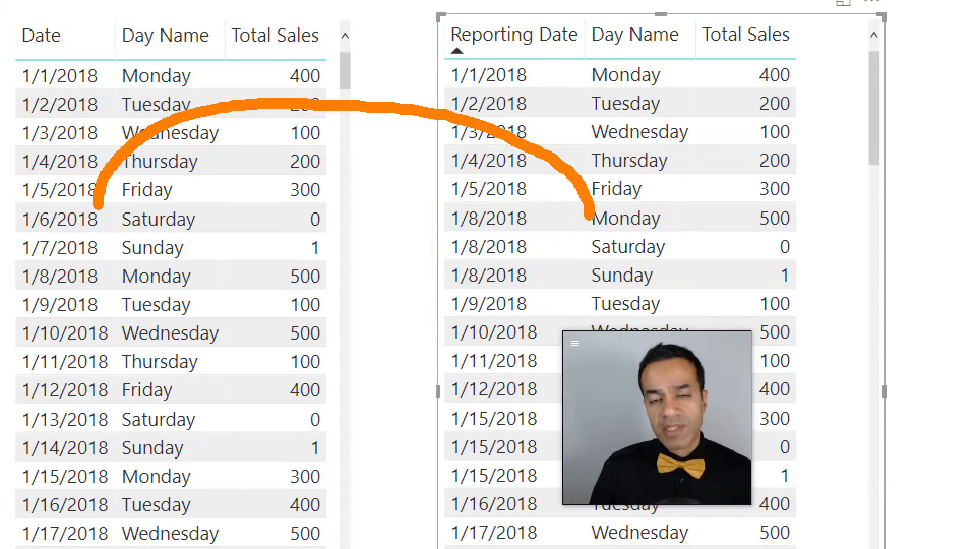
key(Escape)
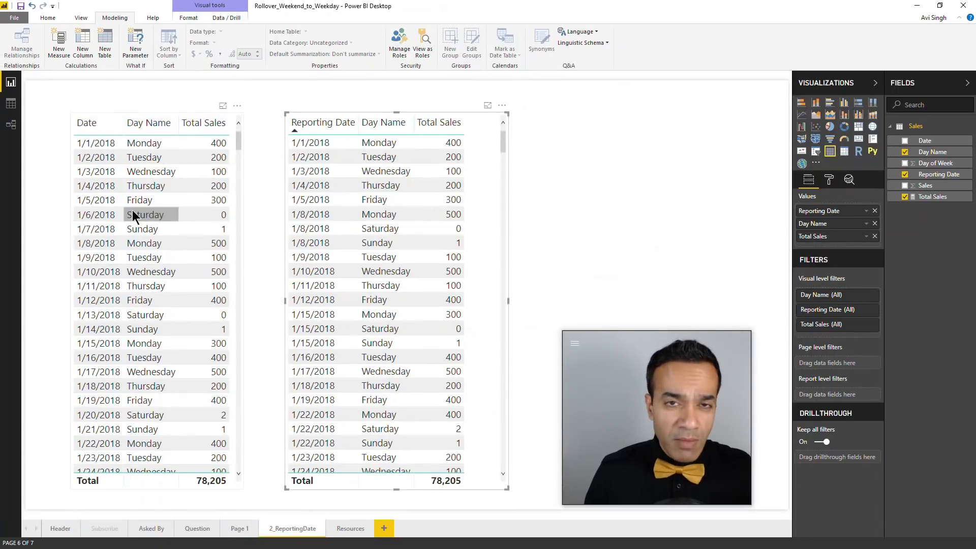
Recheck the Sales rows in Data view, then go to the Resources page.
click(16, 108)
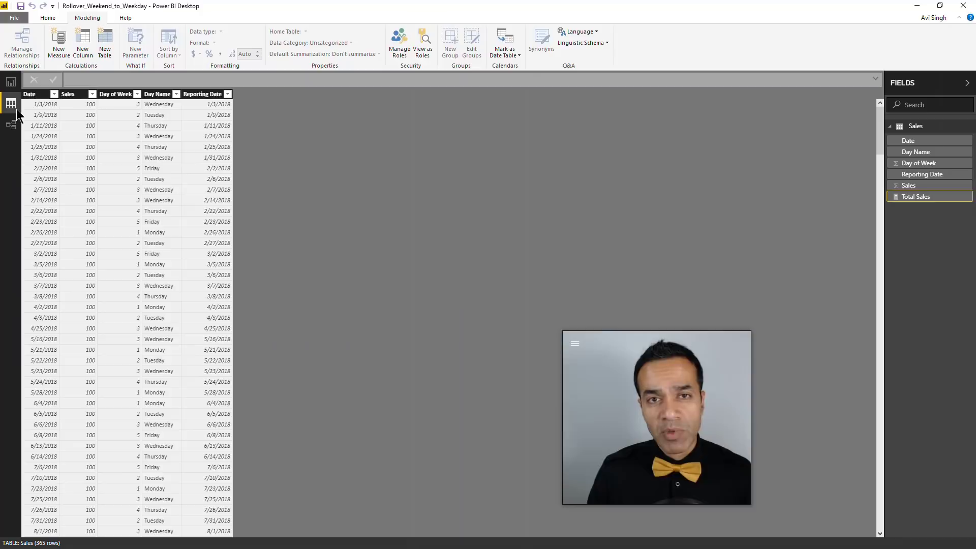
click(11, 81)
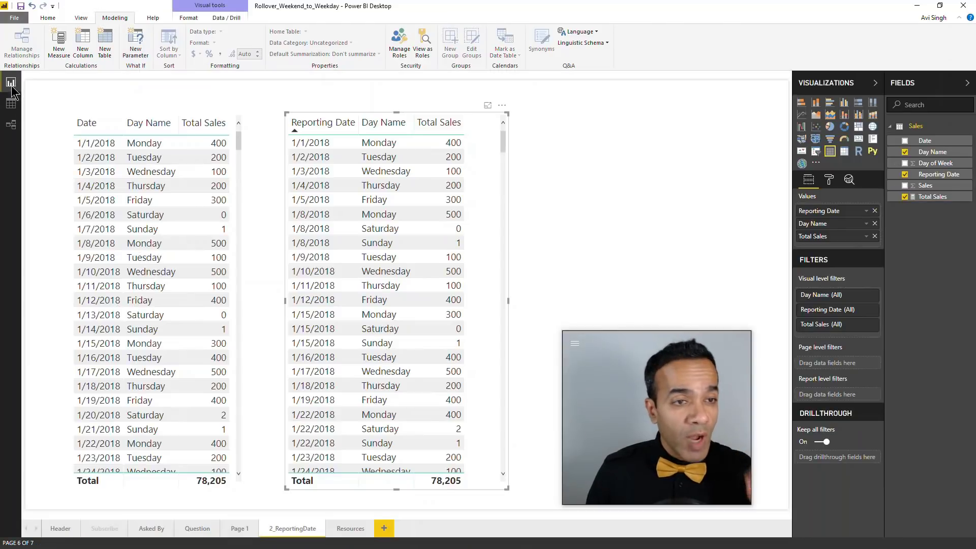
click(340, 527)
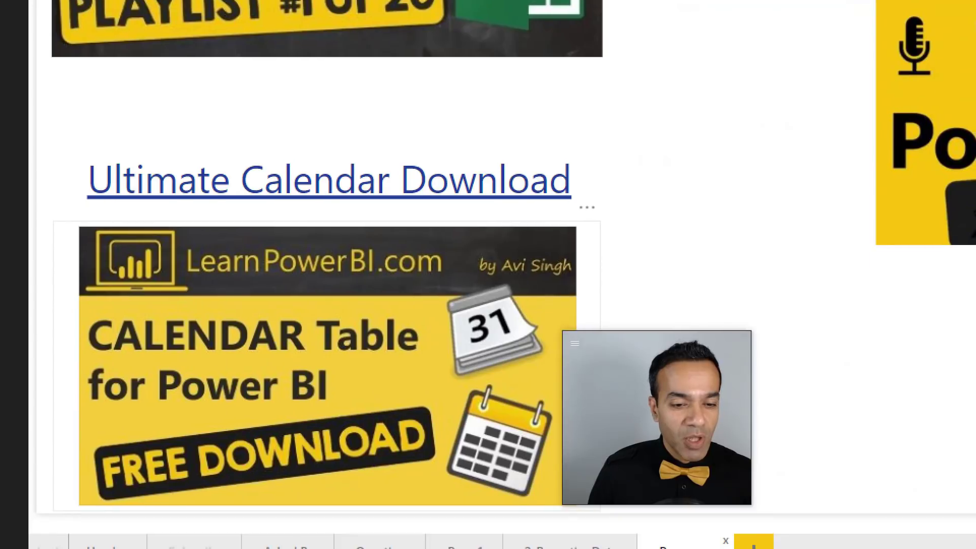
Return from the Resources page to the 2_ReportingDate page.
drag(589, 177, 783, 62)
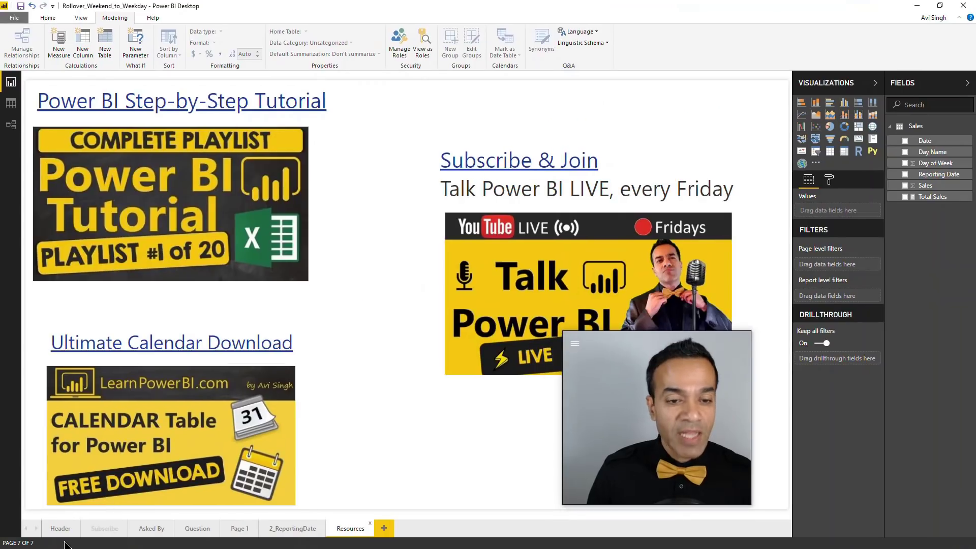
click(208, 342)
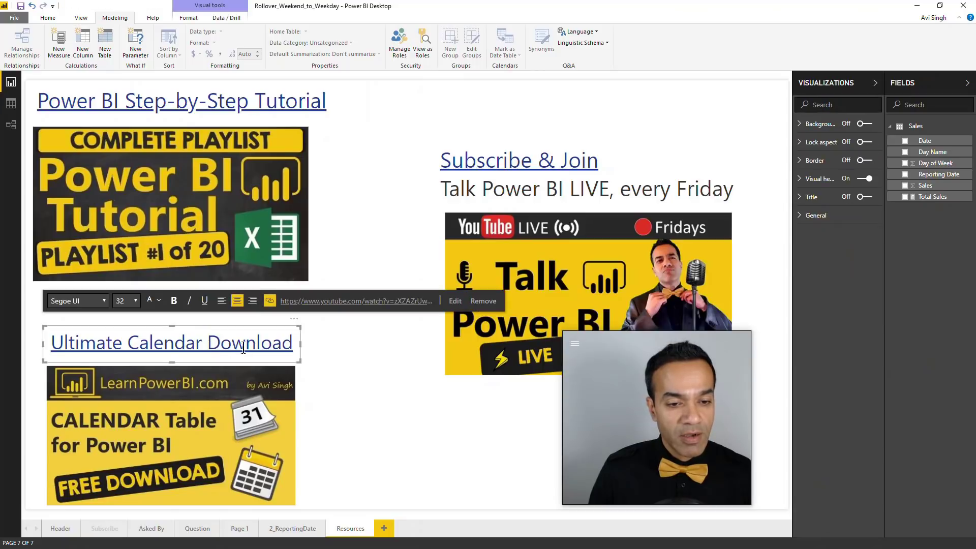
click(284, 529)
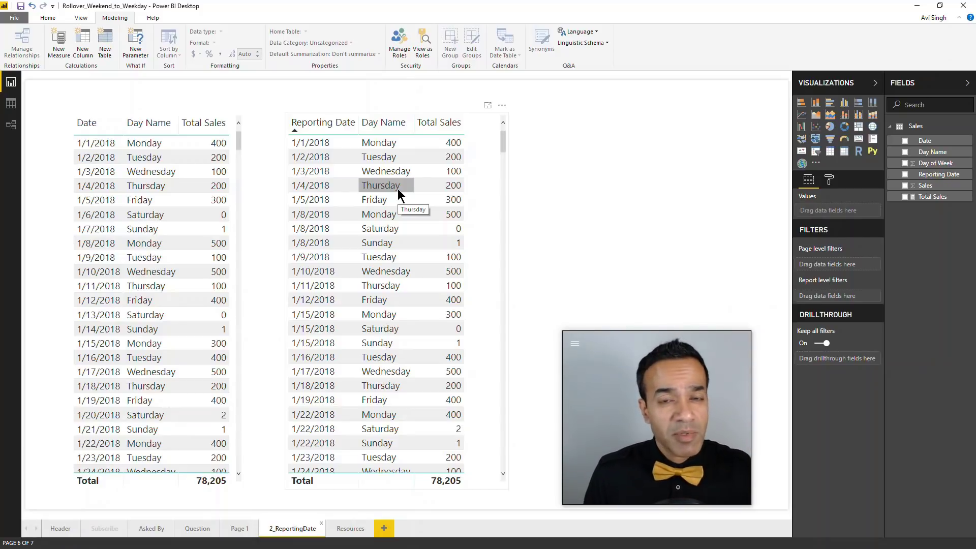
Load the Calendar query into the model with Power Query's Close & Apply.
click(83, 17)
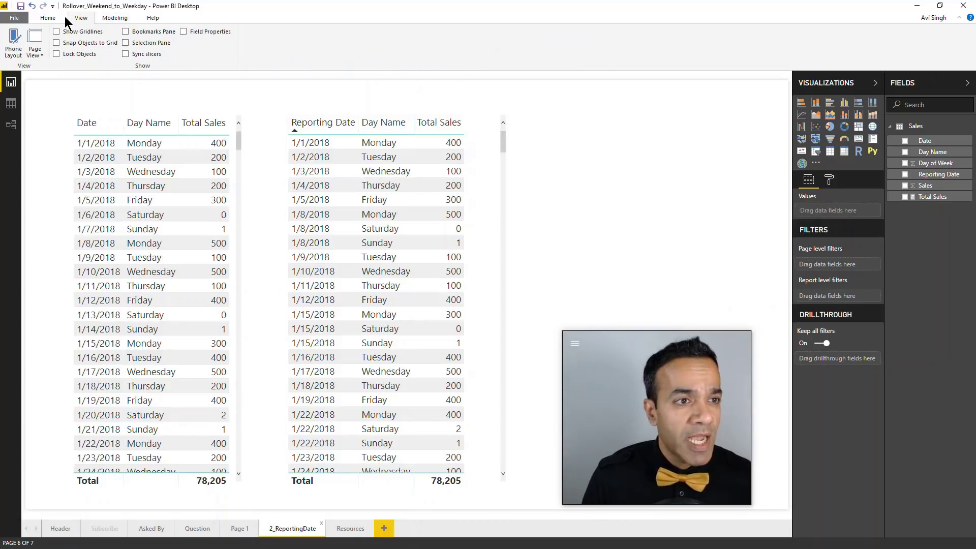
click(47, 18)
click(168, 39)
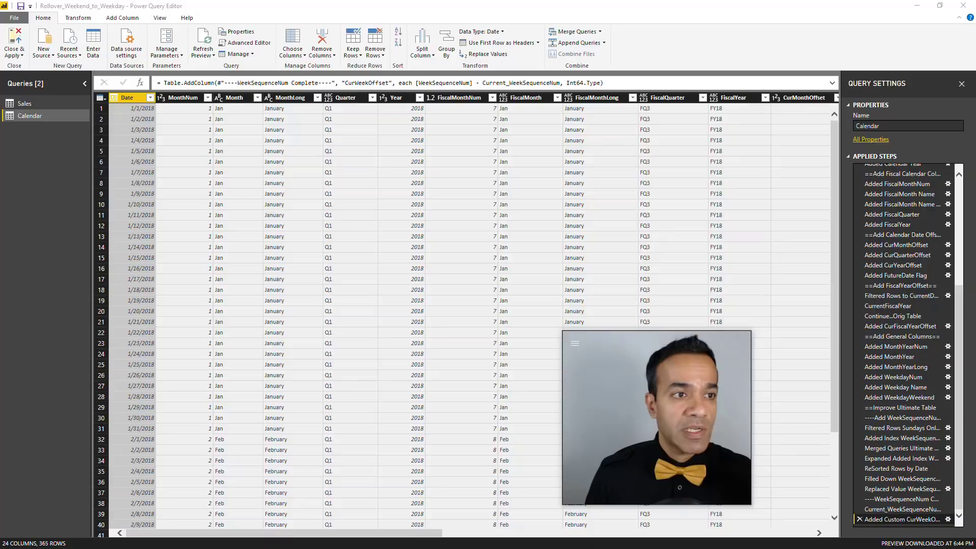
click(11, 41)
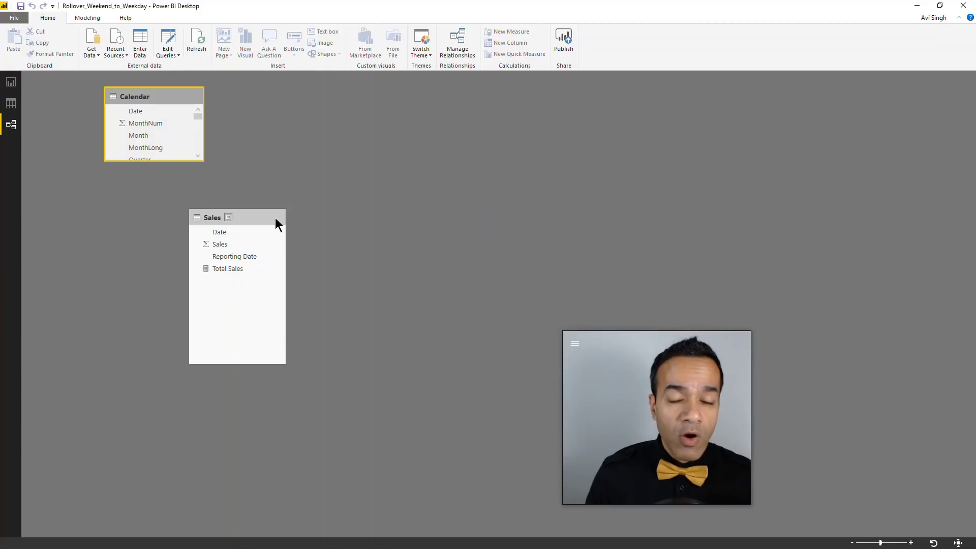
Relate Sales Reporting Date to Calendar Date and verify the report tables and Calendar fields.
drag(227, 255, 141, 116)
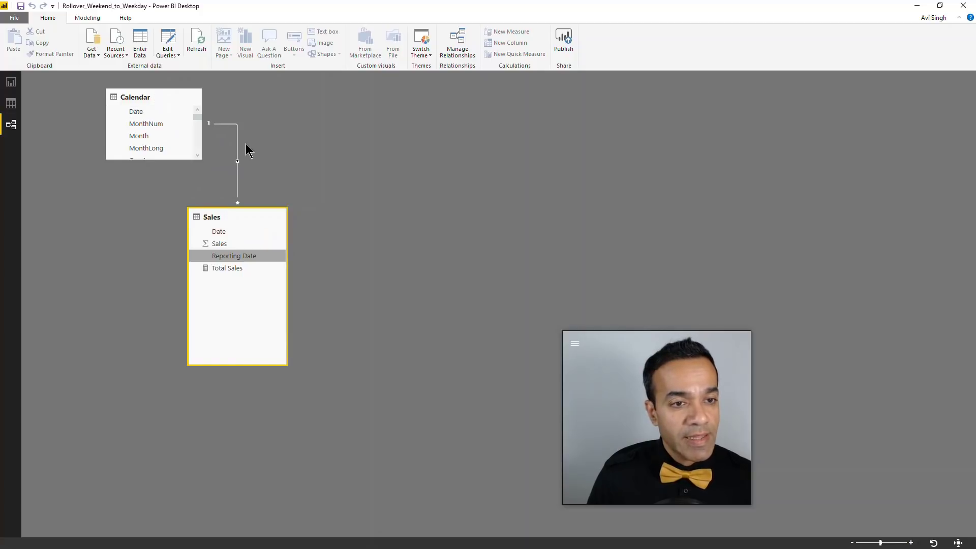
click(10, 82)
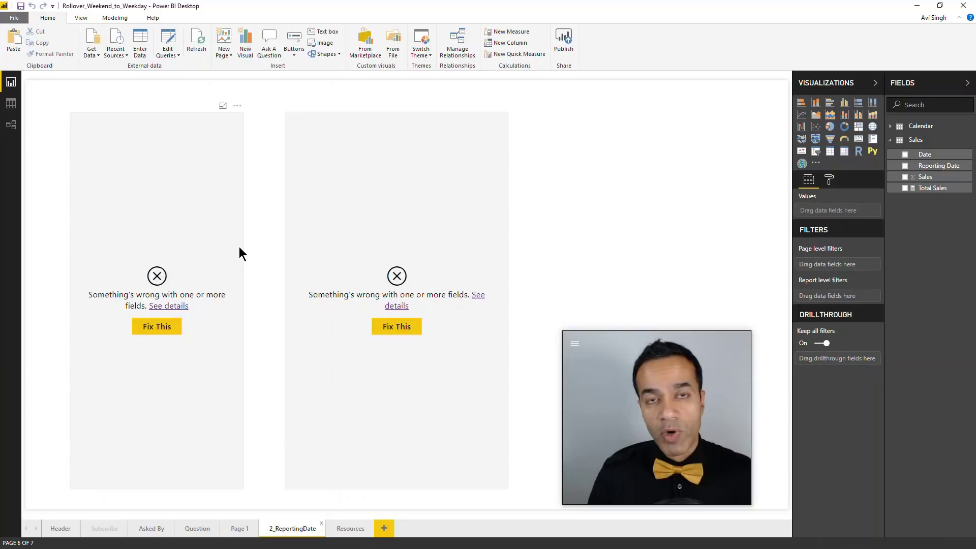
click(471, 257)
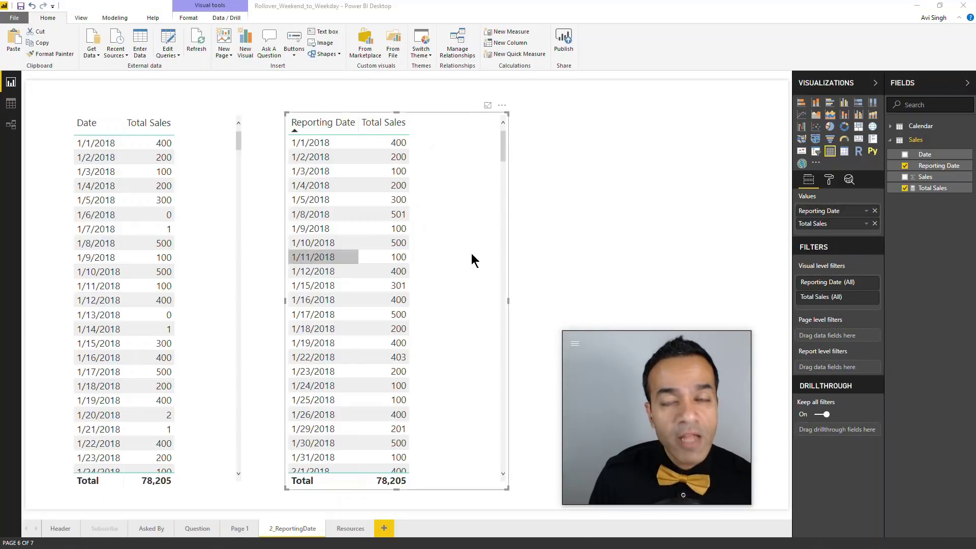
click(11, 125)
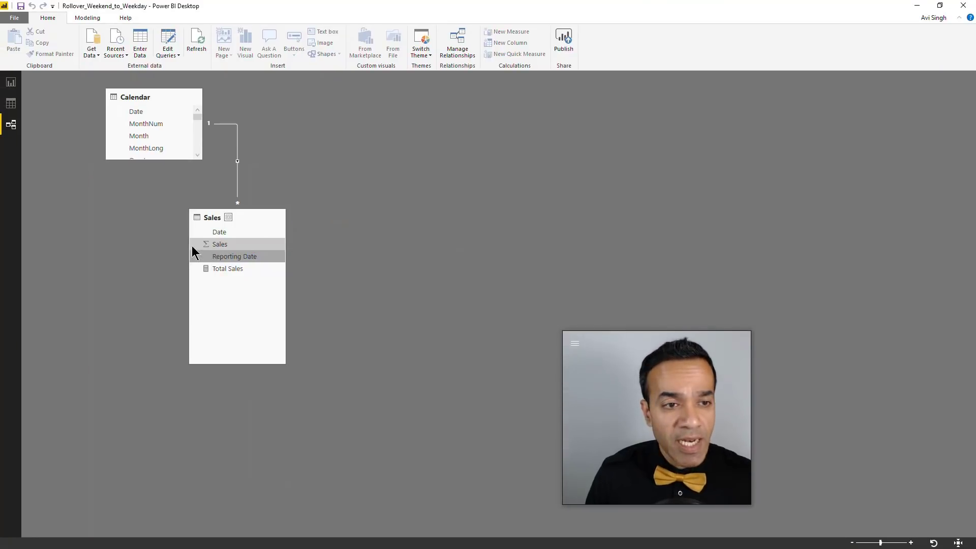
click(11, 82)
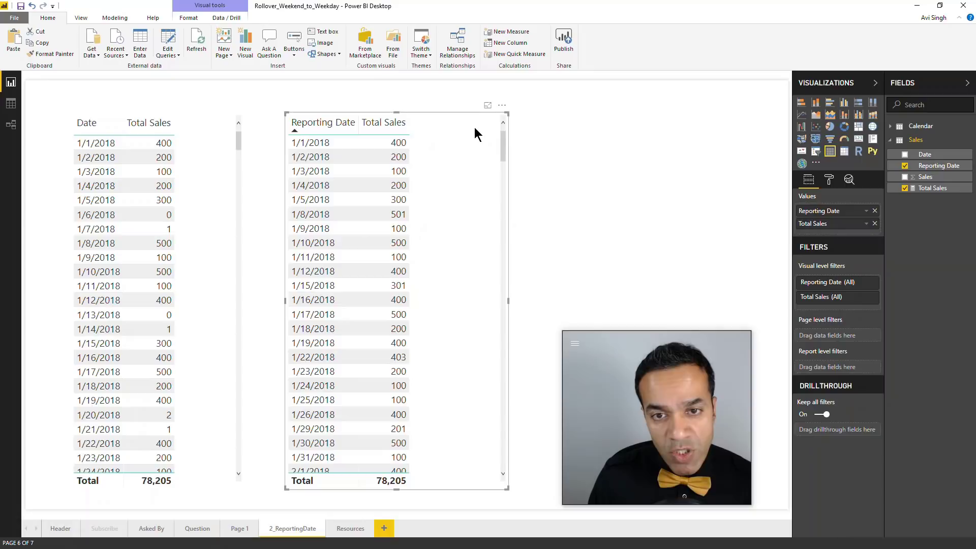
click(890, 126)
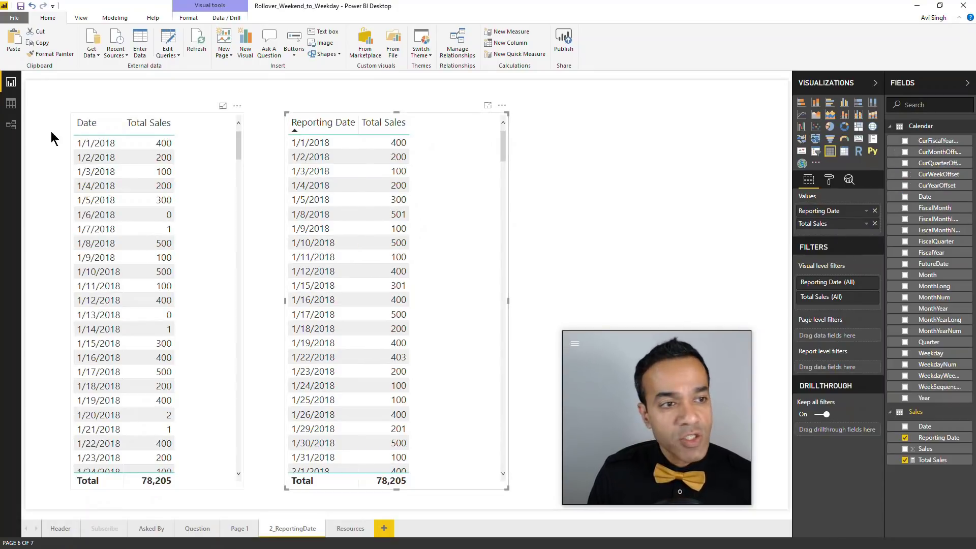
click(11, 125)
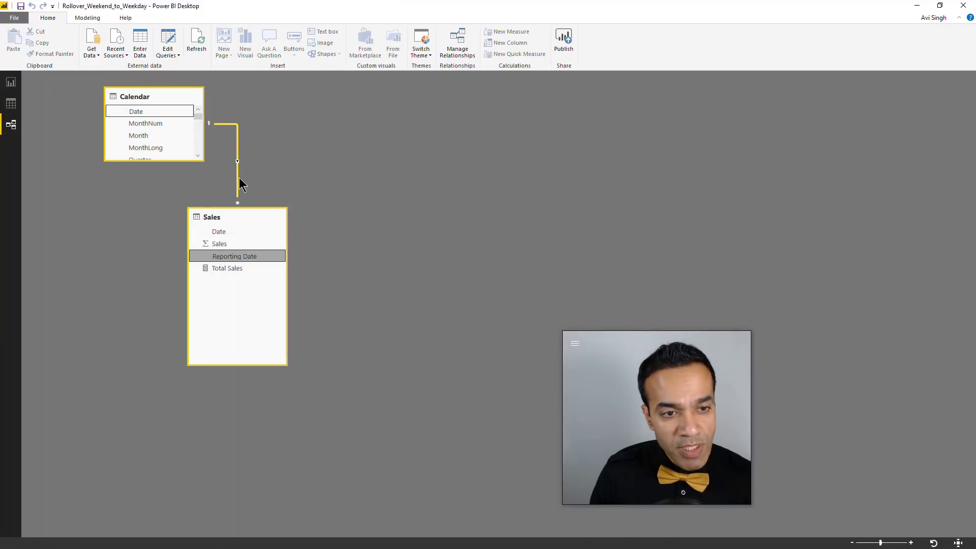
click(11, 82)
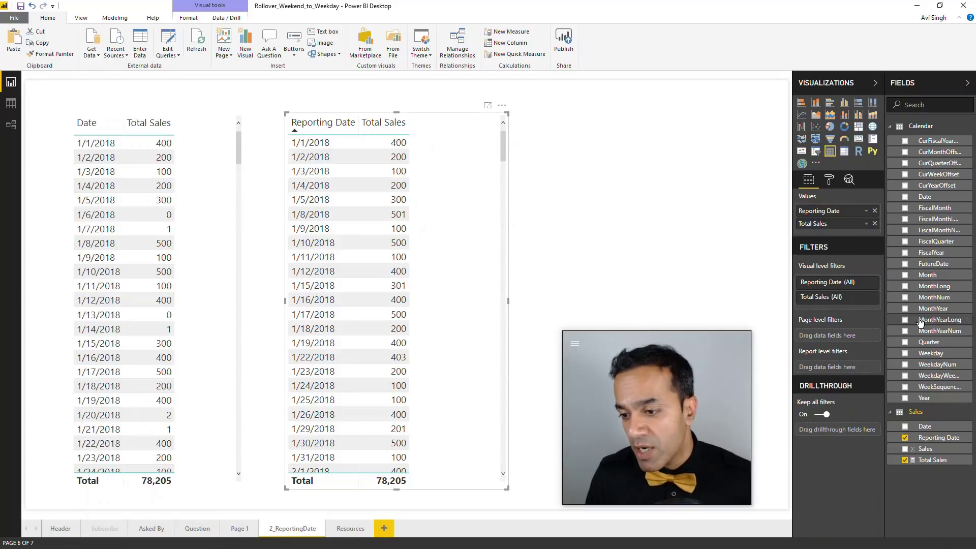
Insert Calendar Weekday into the Reporting Date table between Reporting Date and Total Sales.
drag(930, 353, 819, 224)
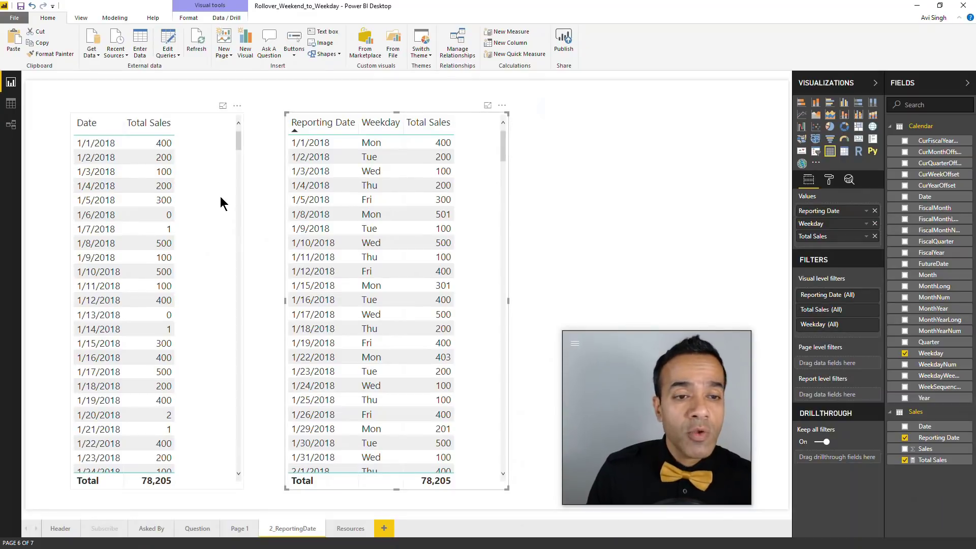
drag(238, 148, 235, 227)
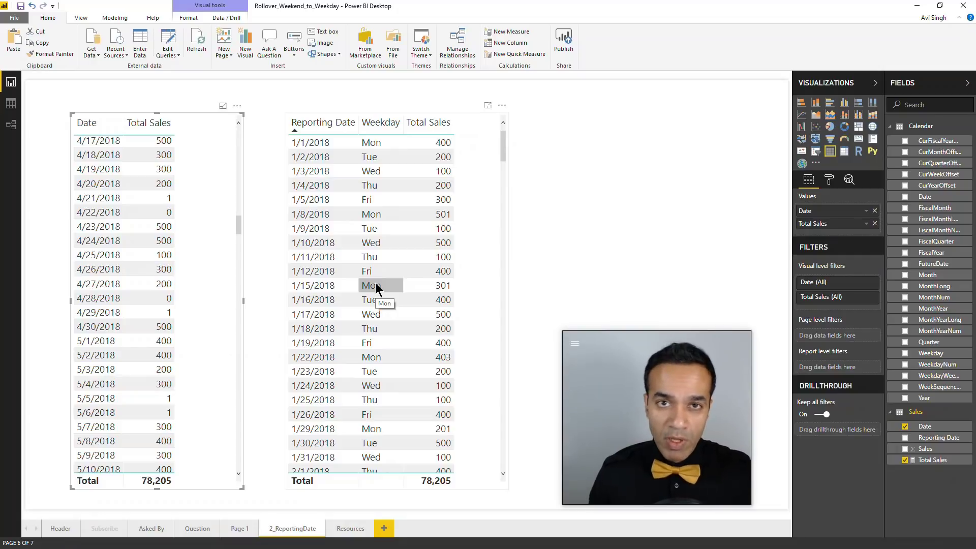
click(545, 231)
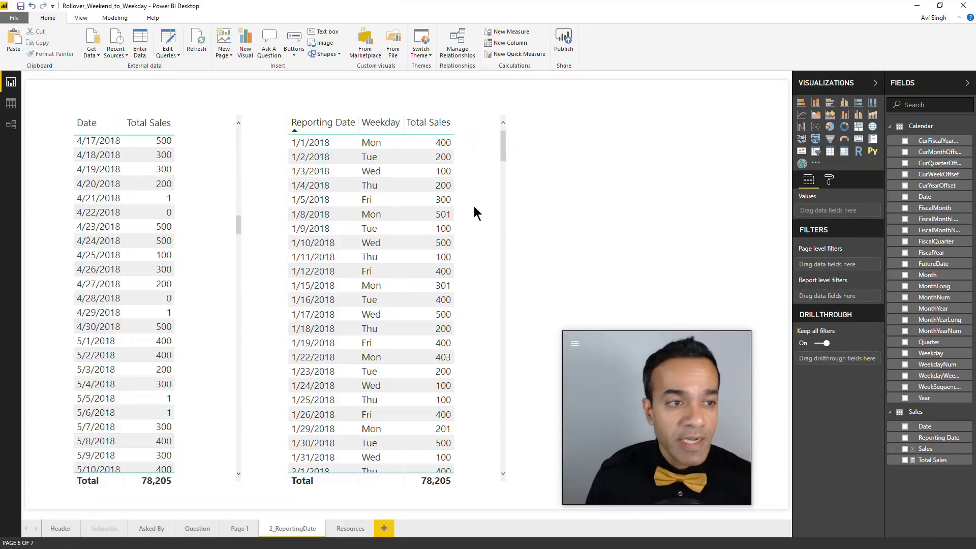
Select and rearrange the Sales and Calendar tables in the Model view diagram.
click(11, 125)
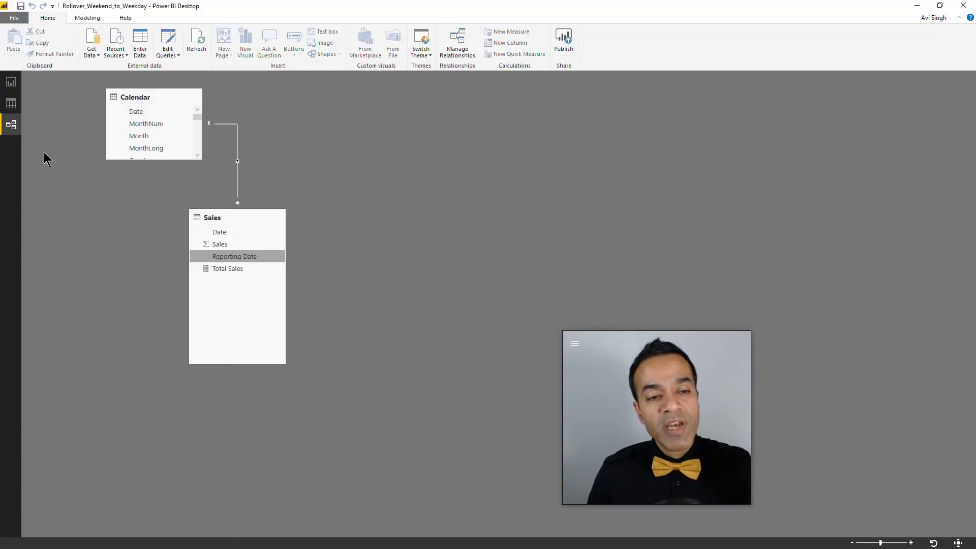
click(230, 233)
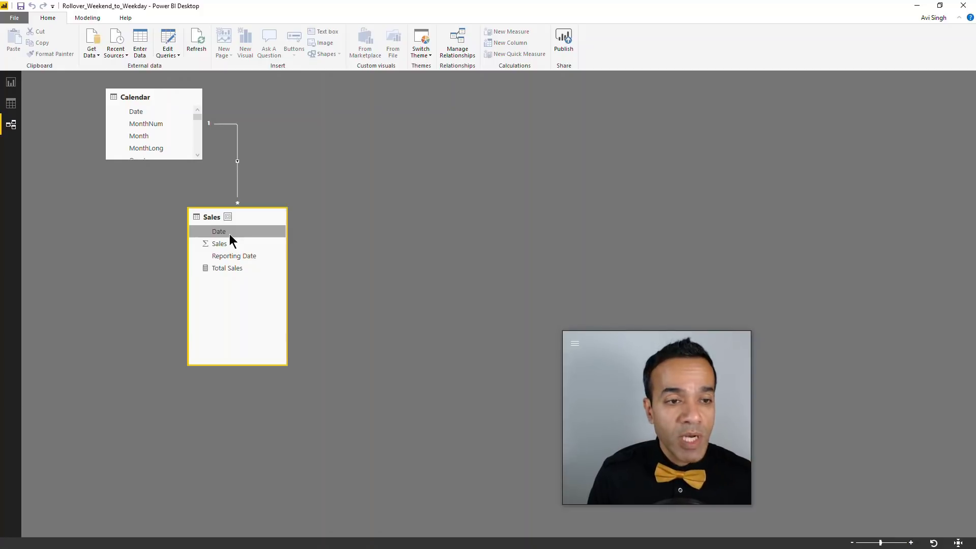
click(182, 102)
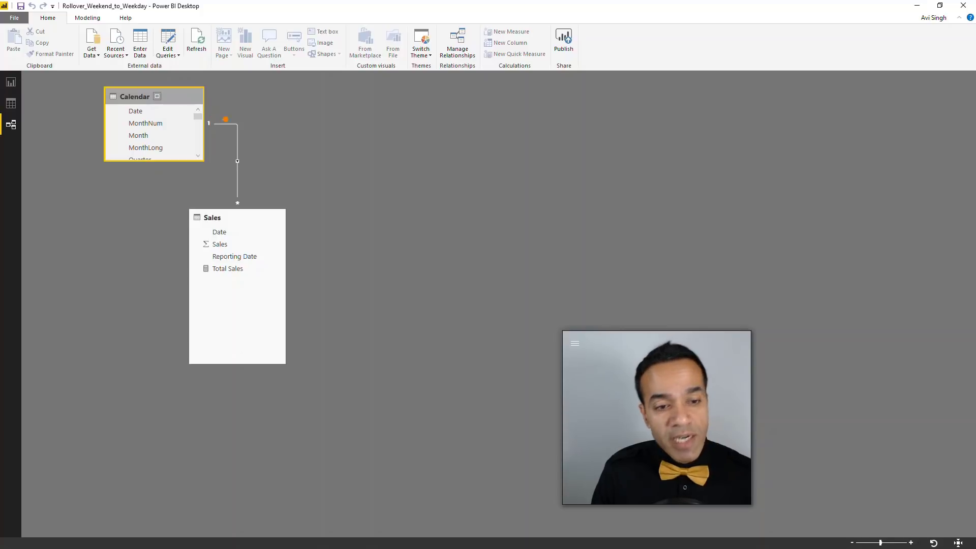
mouse_move(246, 88)
mouse_down()
mouse_move(318, 152)
mouse_move(360, 164)
mouse_up()
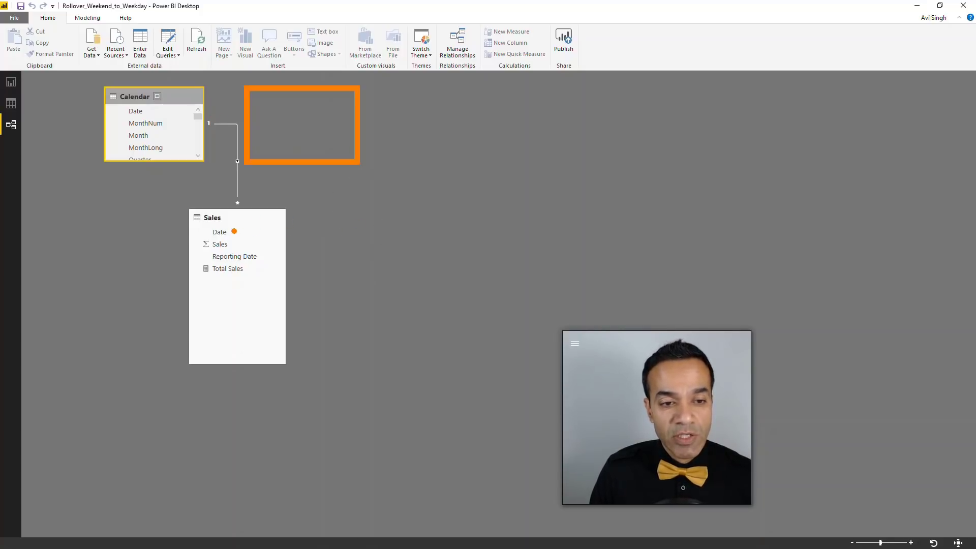
key(Escape)
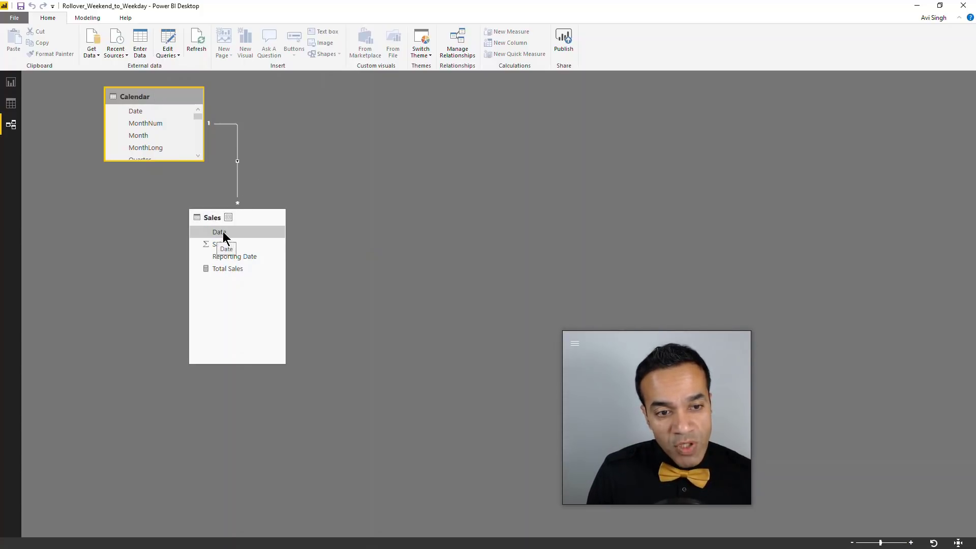
Link Sales Date to Calendar Date as a second, inactive relationship and open its settings.
click(235, 256)
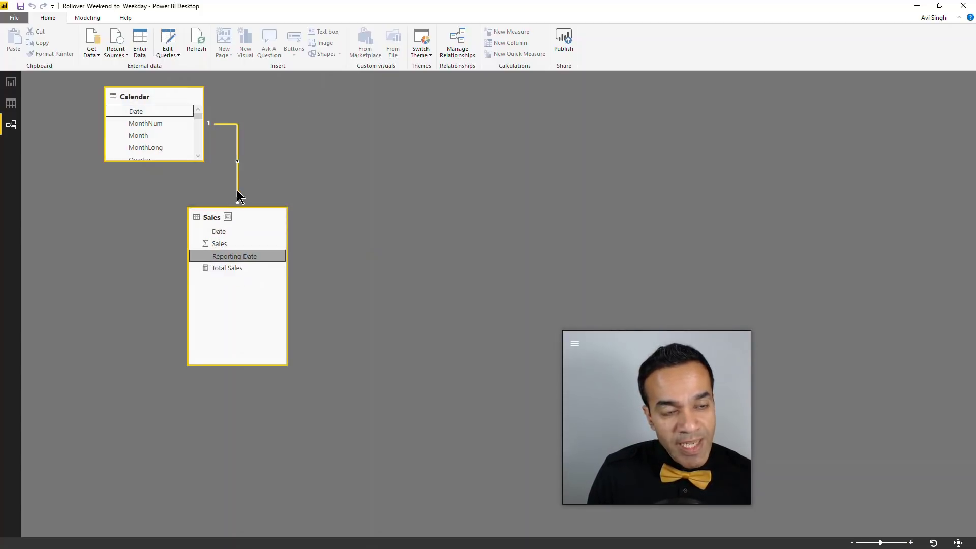
drag(221, 233, 142, 115)
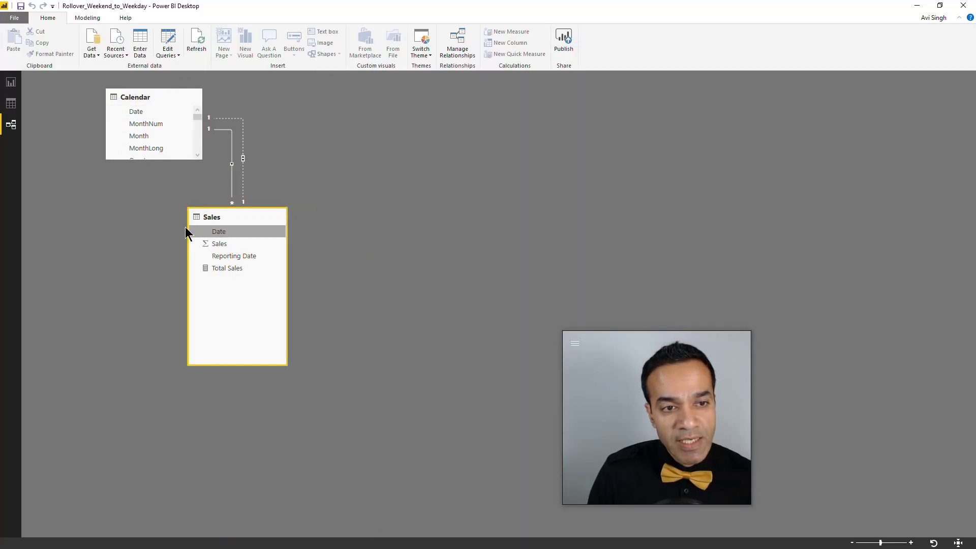
click(251, 175)
double_click(243, 158)
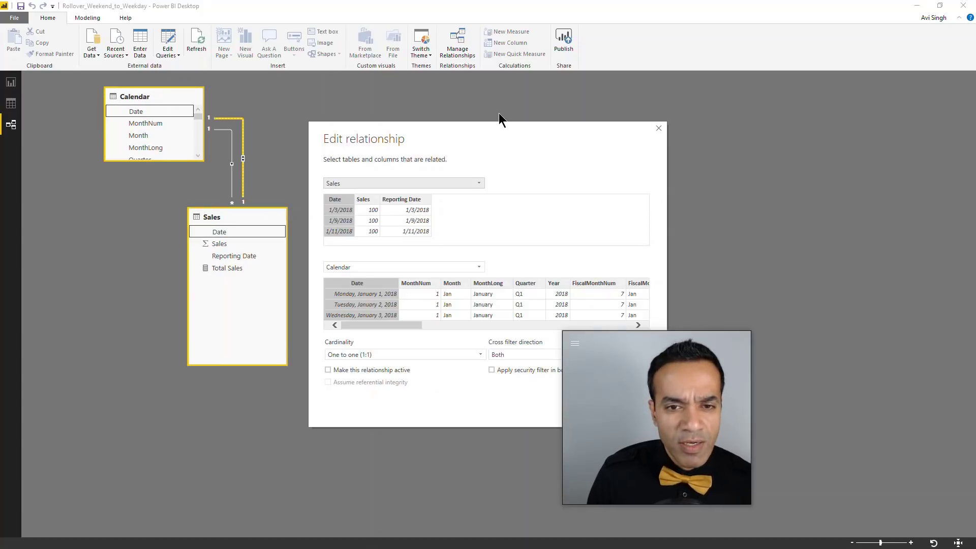
Set the relationship to Many to one (*:1) with Single cross filter direction and confirm.
drag(499, 122, 457, 44)
click(483, 274)
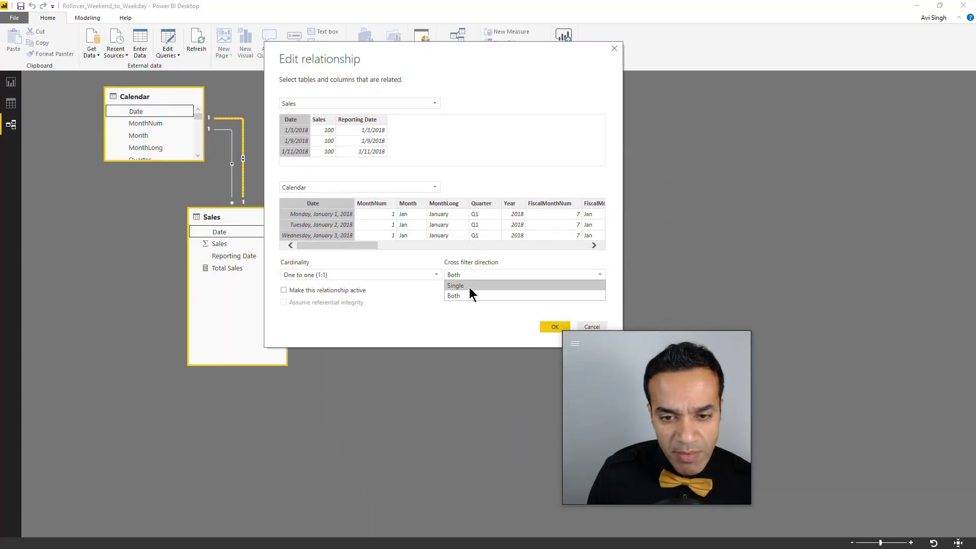
click(469, 288)
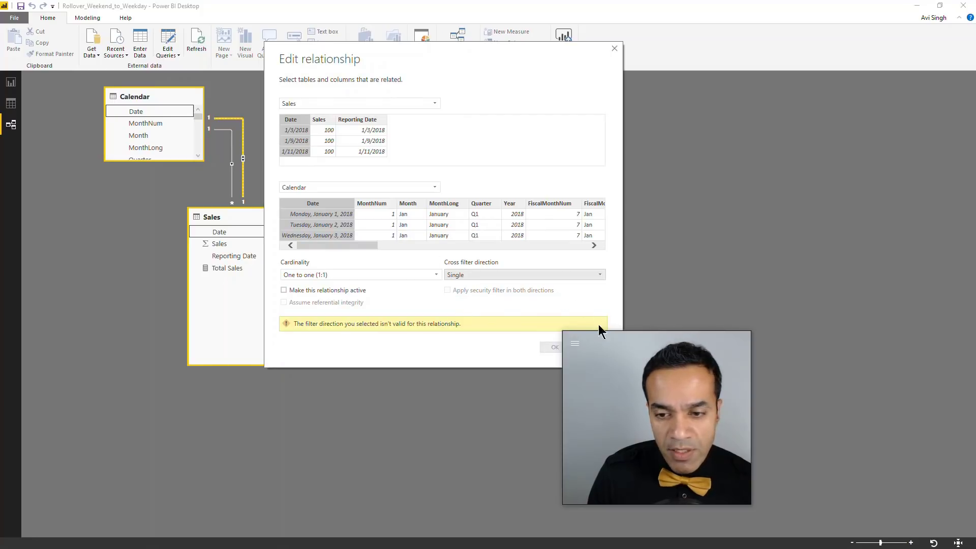
click(309, 274)
click(308, 305)
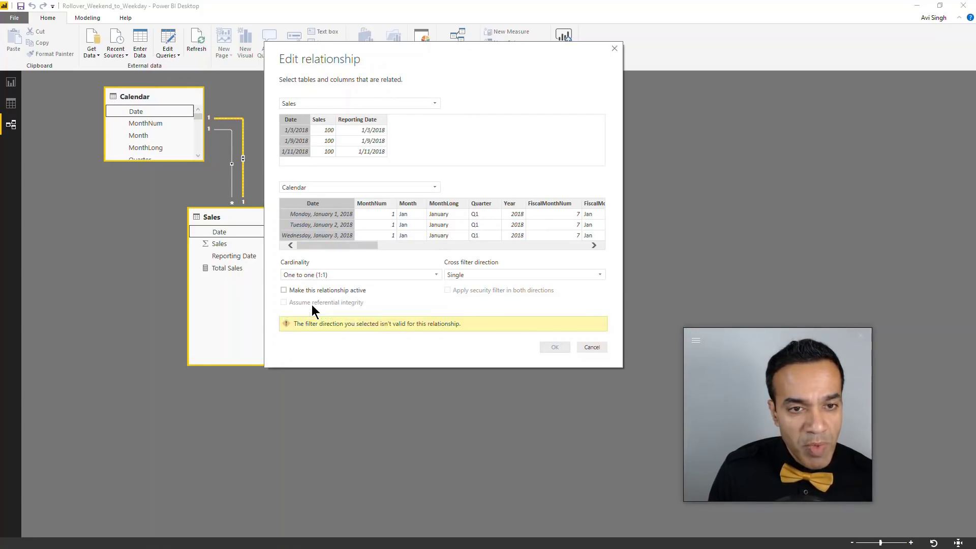
click(331, 275)
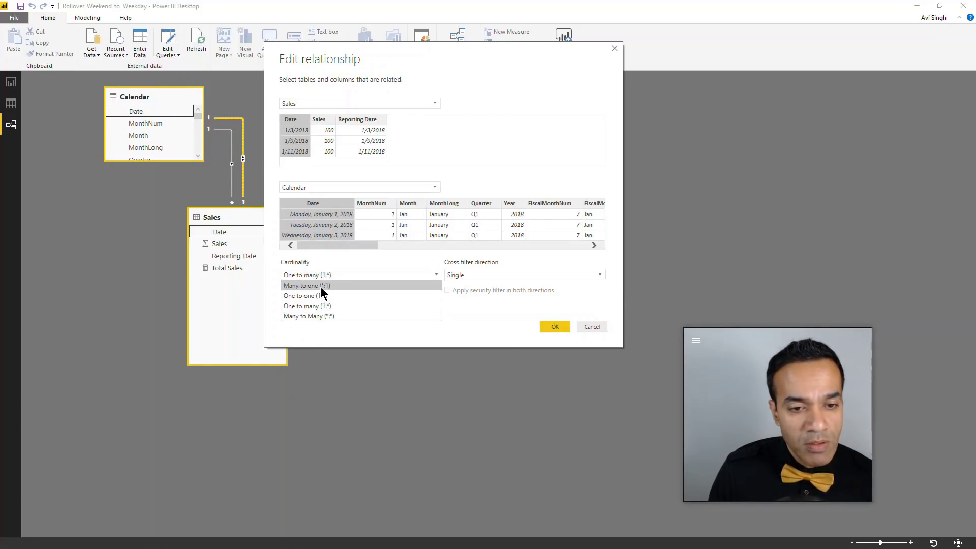
click(320, 286)
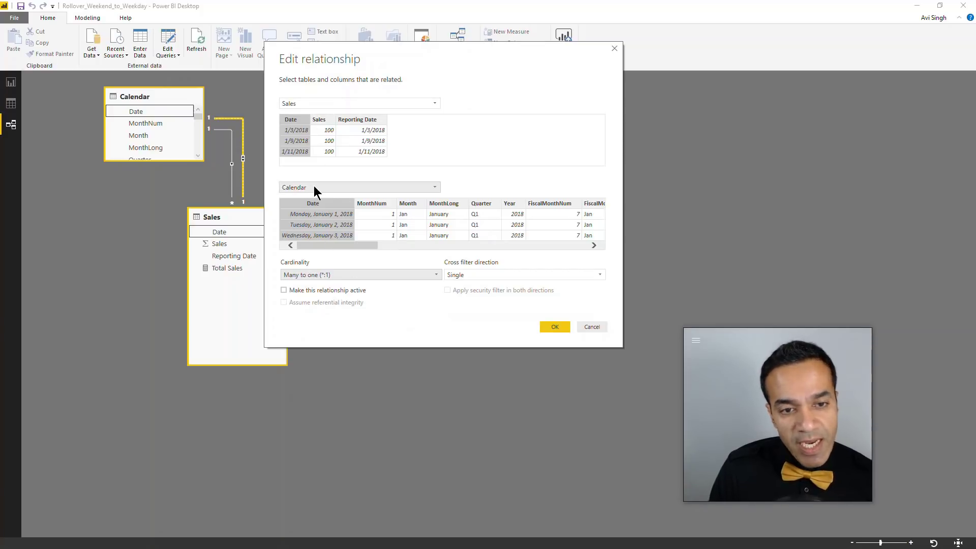
click(551, 326)
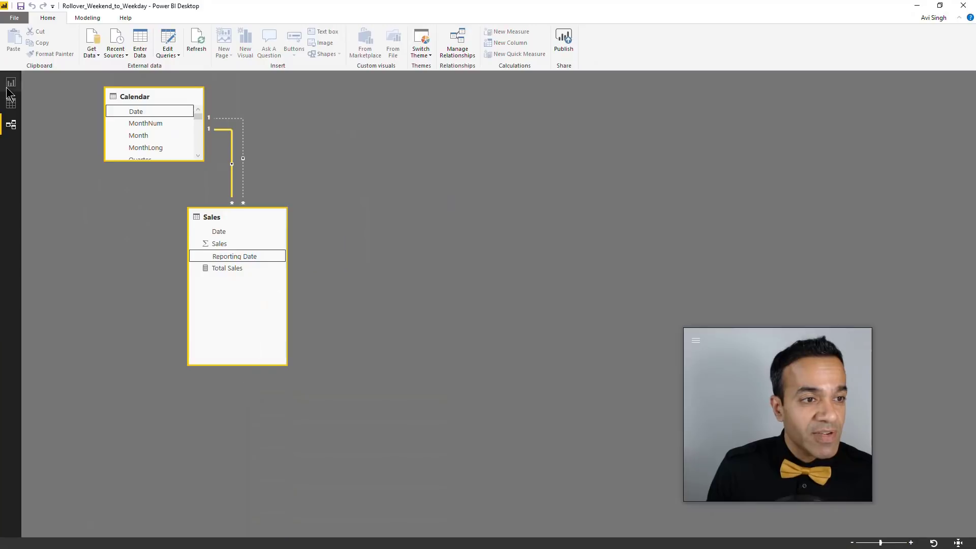
Move between report and model views, landing on the 3_By_Both_Dates monthly comparison page.
click(11, 82)
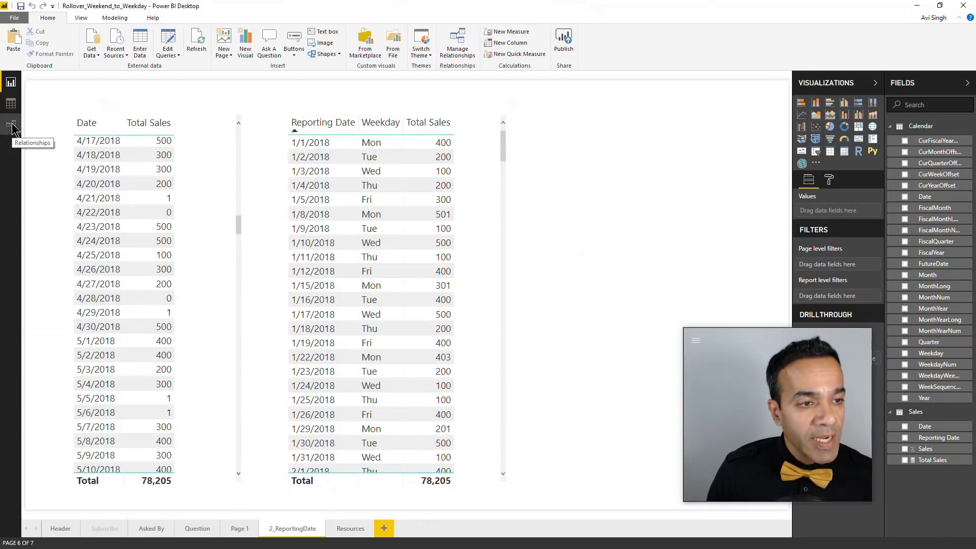
click(477, 131)
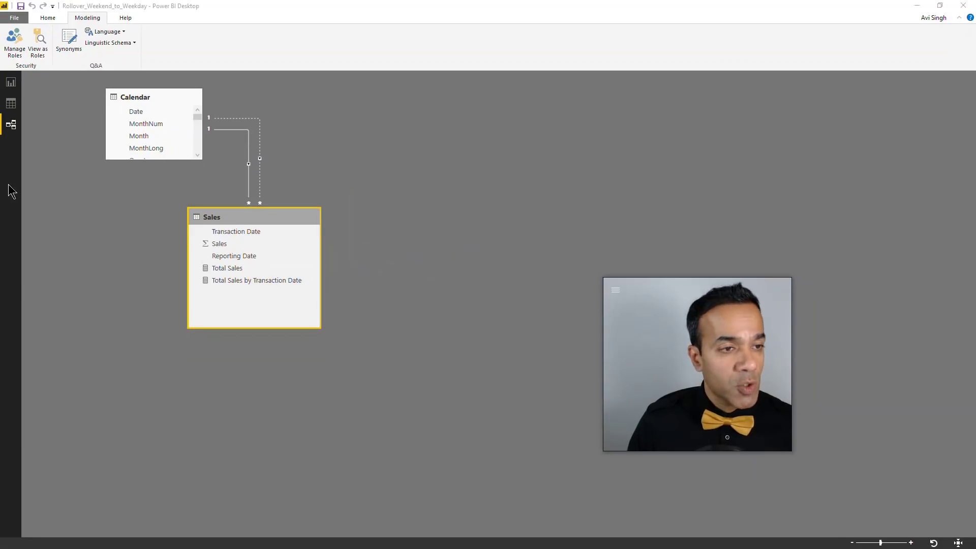
click(9, 85)
click(12, 125)
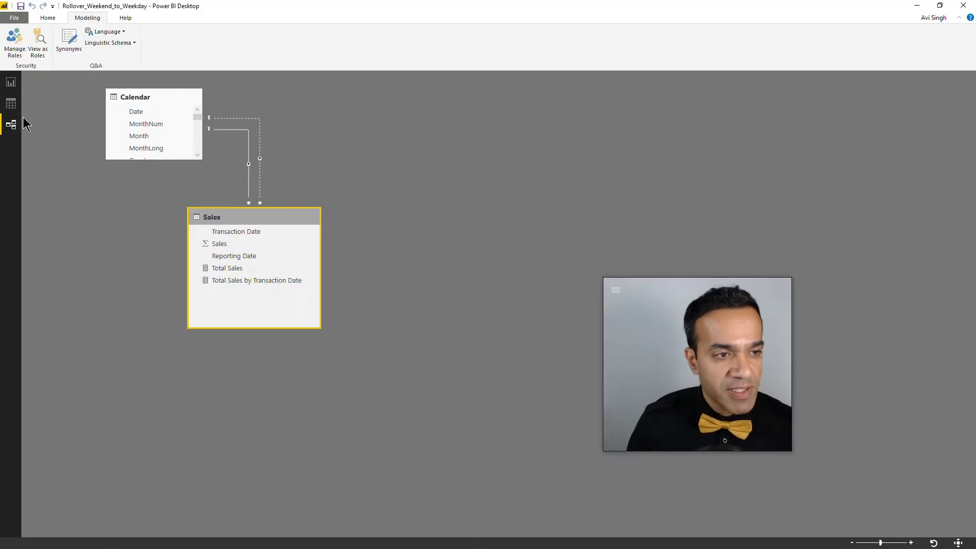
click(11, 82)
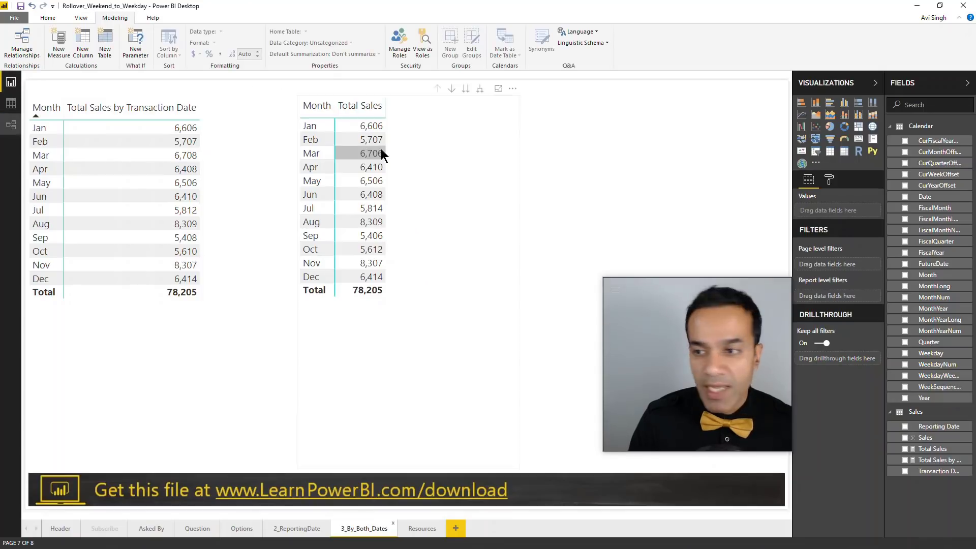
Show the Total Sales by Transaction Date measure formula and check the model relationships.
click(937, 460)
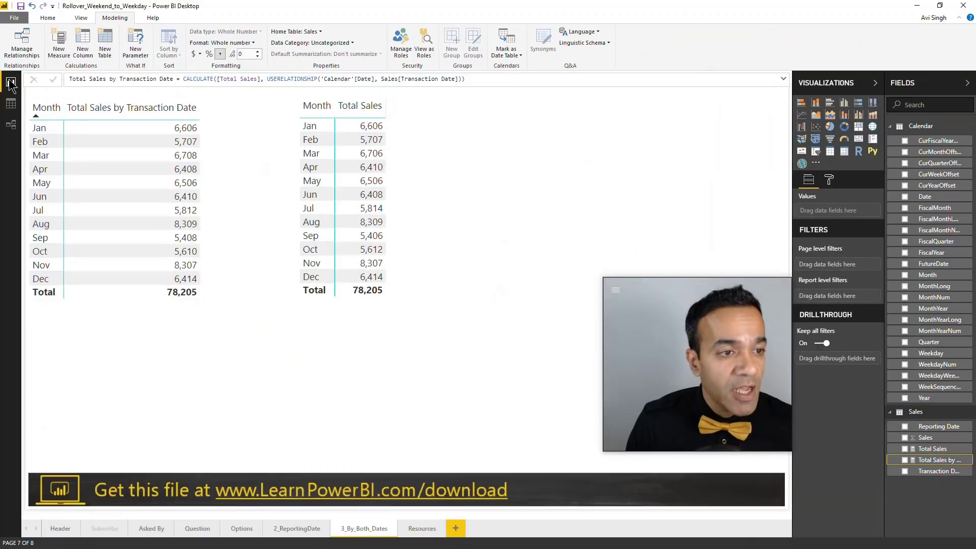
click(11, 124)
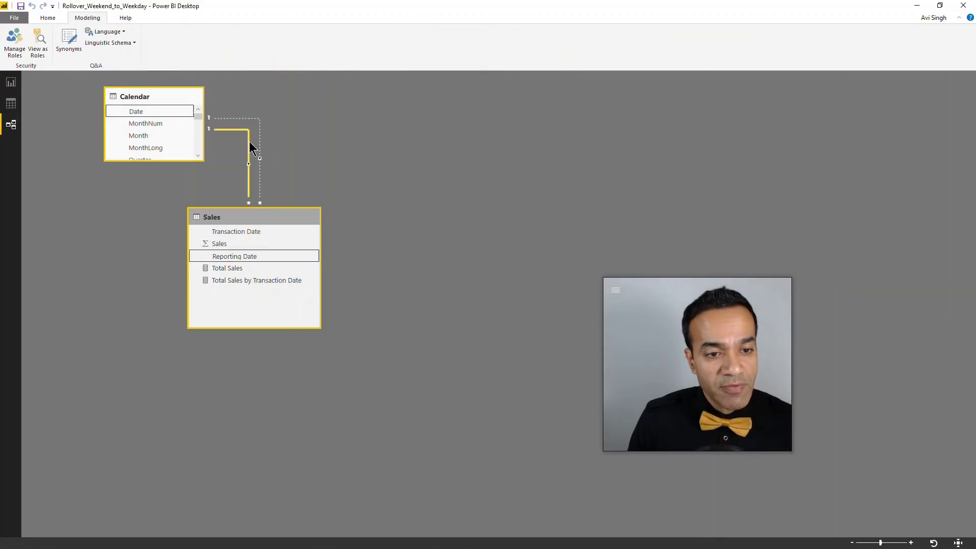
click(11, 82)
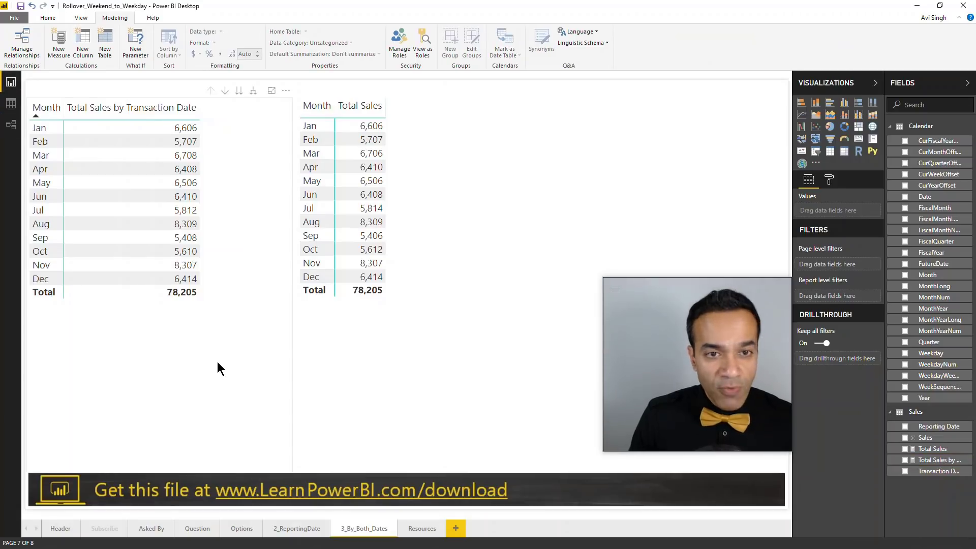
Display the Total Sales formula SUM(Sales[Sales]) and outline both monthly tables for comparison.
click(406, 131)
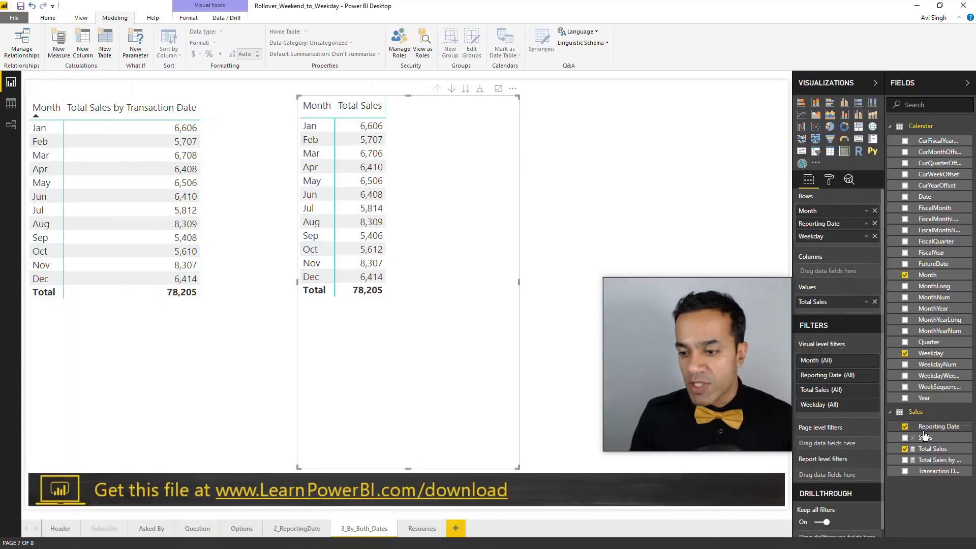
click(930, 449)
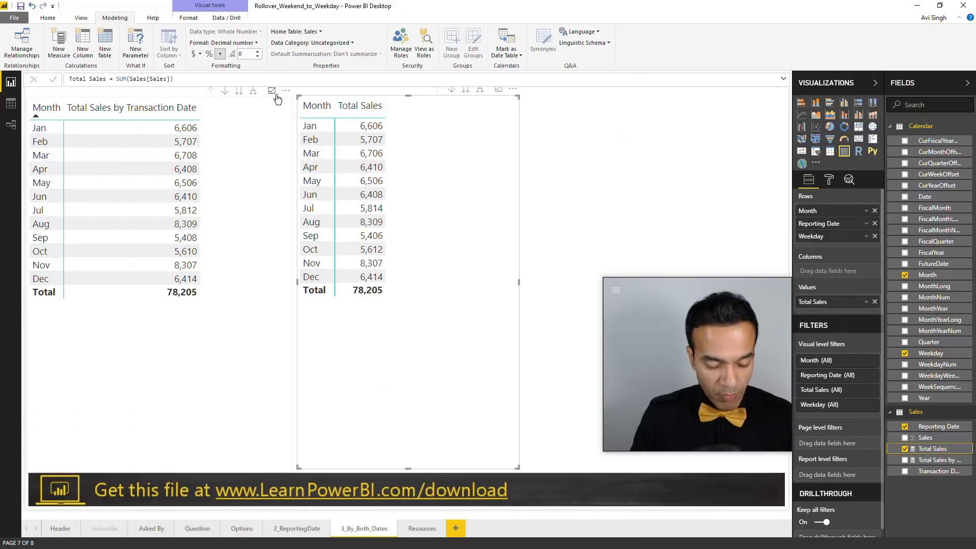
drag(299, 97, 404, 305)
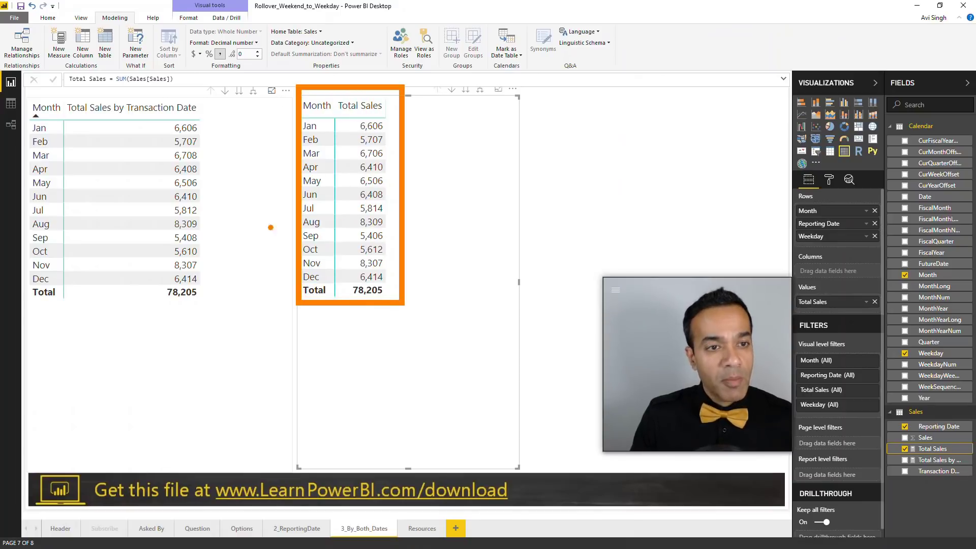
mouse_move(57, 92)
mouse_down()
mouse_move(220, 280)
mouse_move(216, 302)
mouse_up()
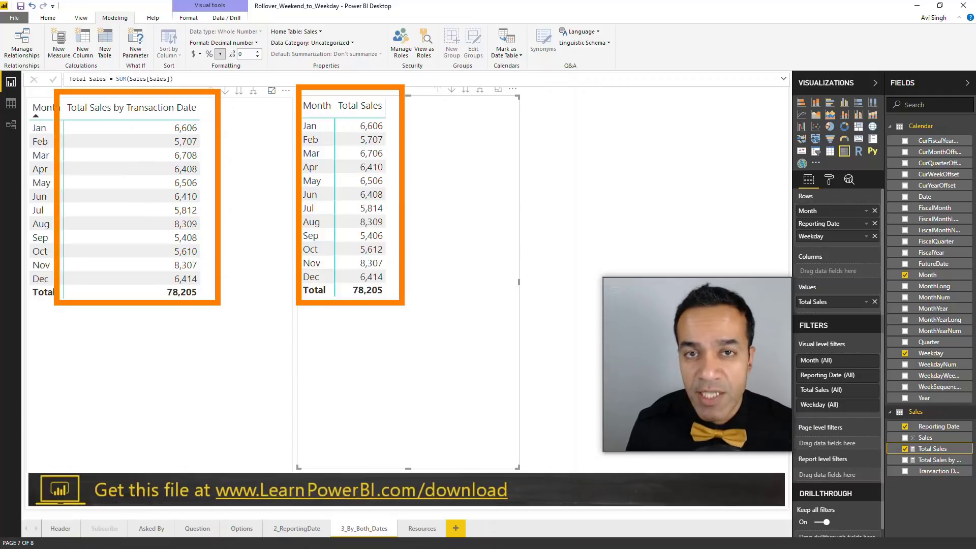
key(Escape)
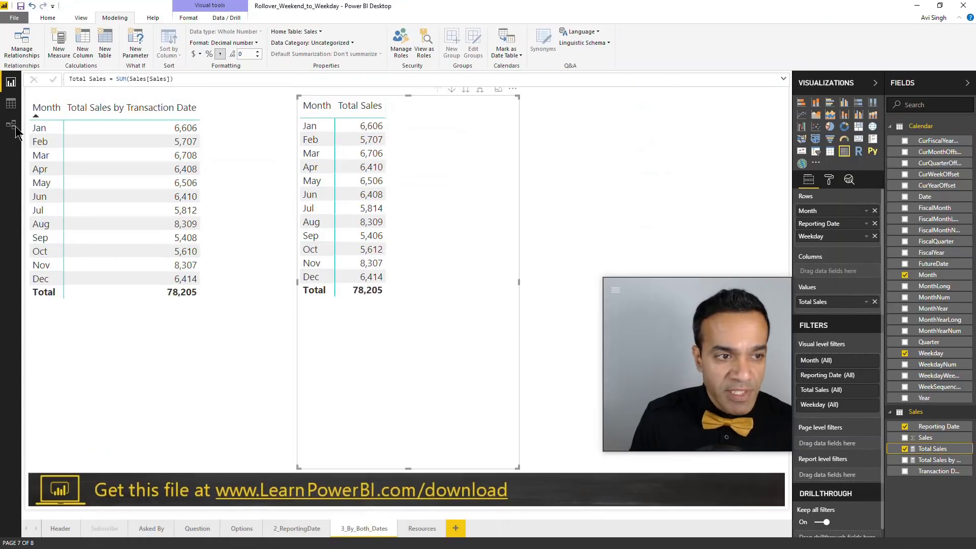
Drill into January's daily sales and annotate the 1/6–1/8/2018 weekend values rolling into 1/8/2018.
right_click(77, 109)
key(Escape)
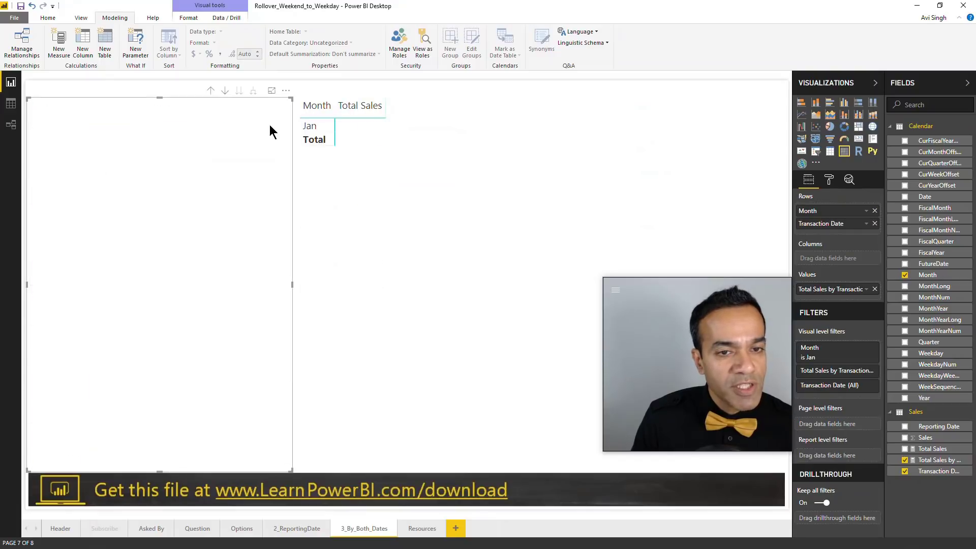
right_click(307, 128)
click(321, 159)
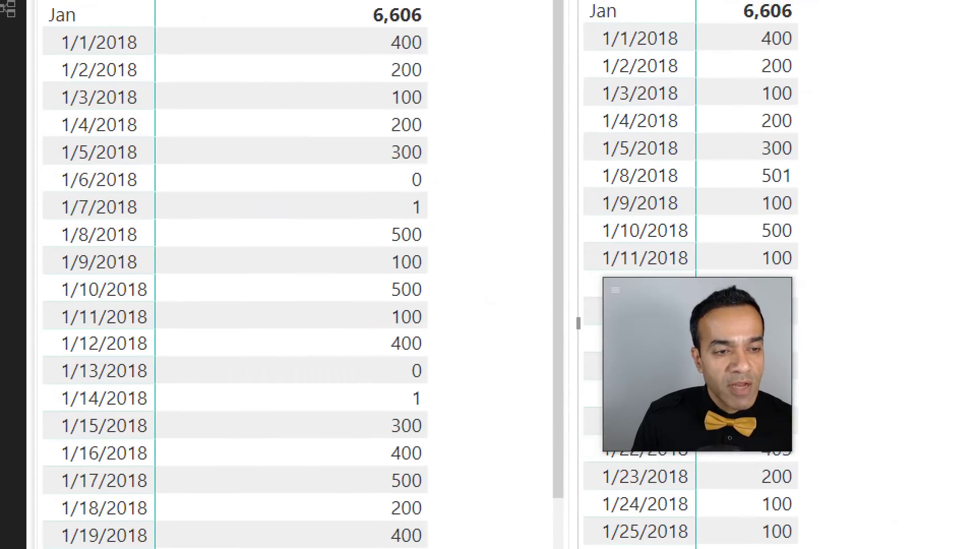
mouse_move(347, 157)
mouse_down()
mouse_move(396, 199)
mouse_move(438, 261)
mouse_up()
mouse_move(454, 196)
mouse_down()
mouse_move(571, 164)
mouse_move(762, 169)
mouse_up()
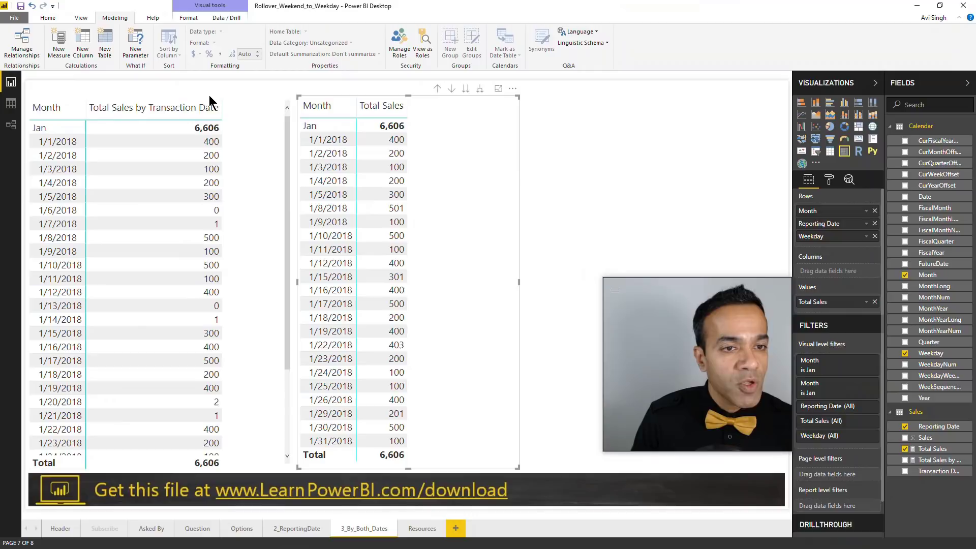
key(Escape)
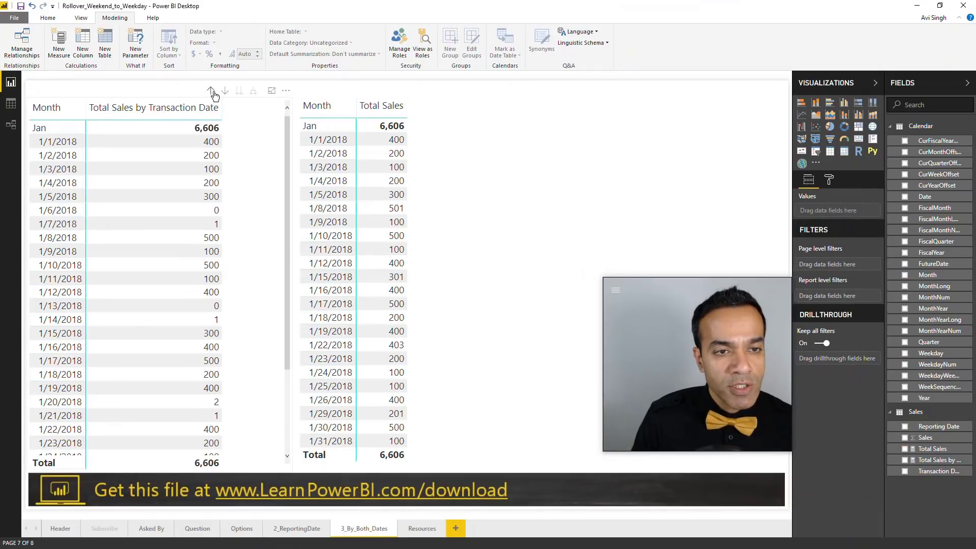
Collapse both tables back to monthly totals and outline the Mar and Apr rows.
click(211, 91)
click(427, 115)
click(437, 89)
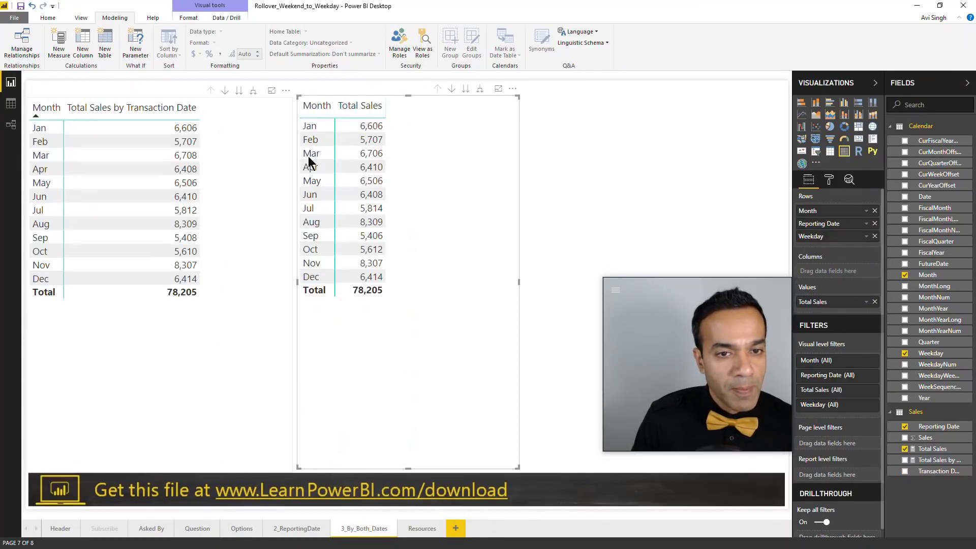
click(72, 224)
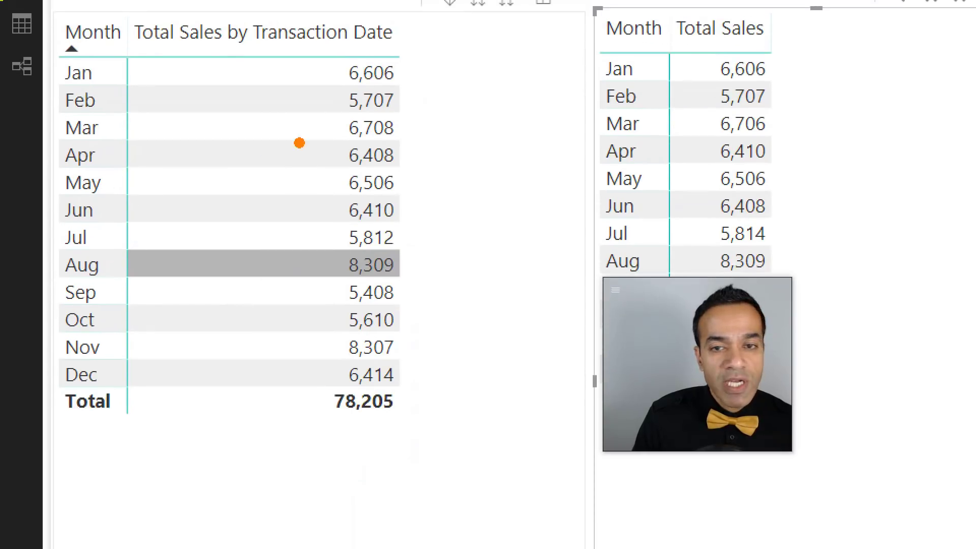
mouse_move(41, 104)
mouse_down()
mouse_move(257, 161)
mouse_move(743, 159)
mouse_move(780, 145)
mouse_up()
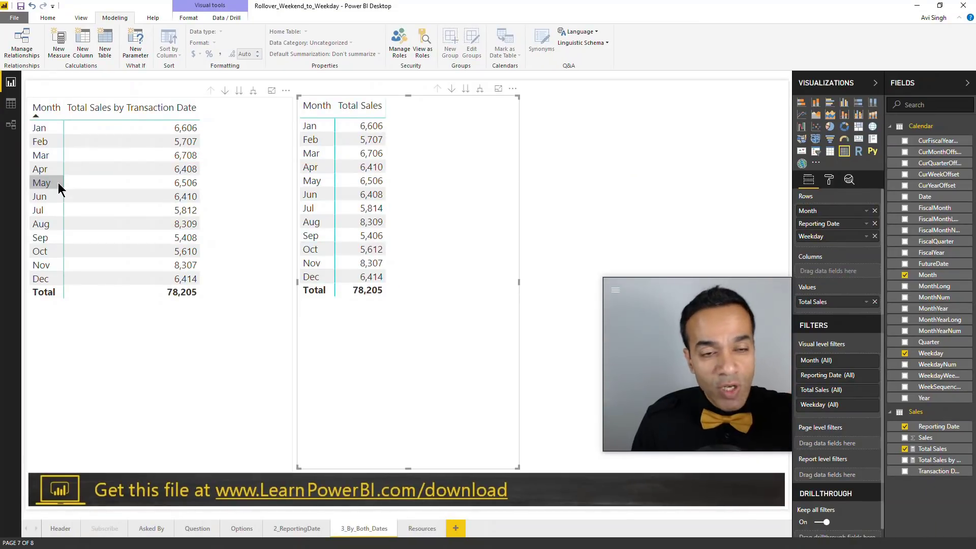
Drill both tables into March's daily rows, totalling 6,708 and 6,706.
right_click(46, 155)
click(81, 167)
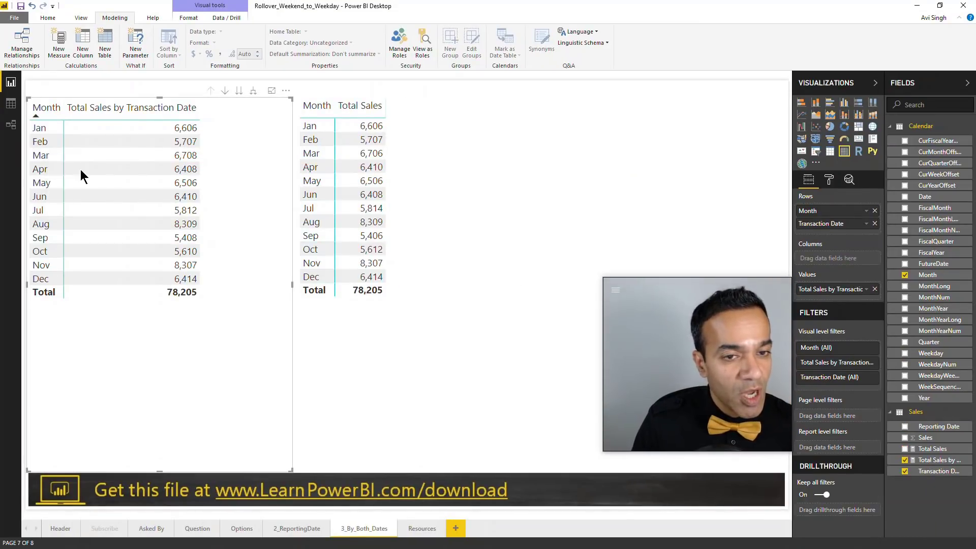
right_click(318, 128)
click(342, 160)
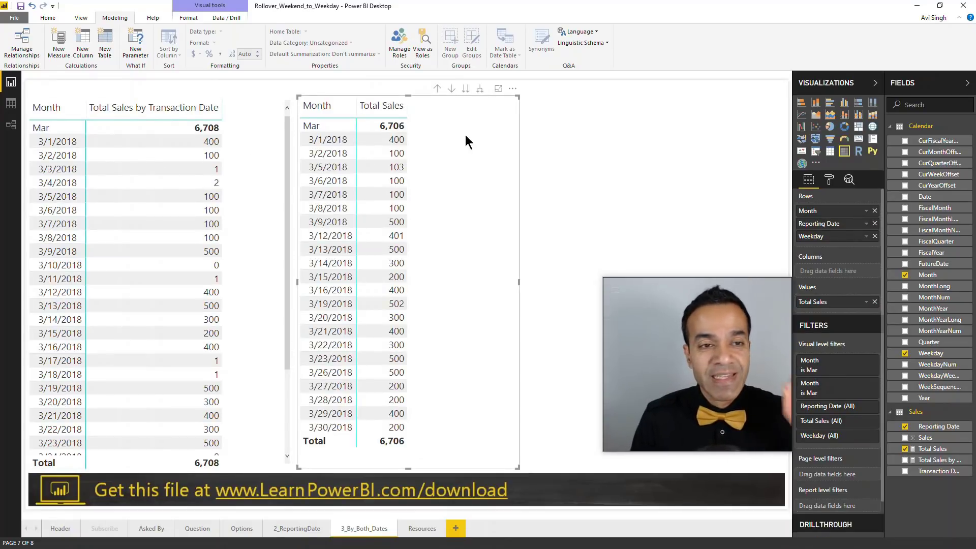
scroll(243, 300, down, 4)
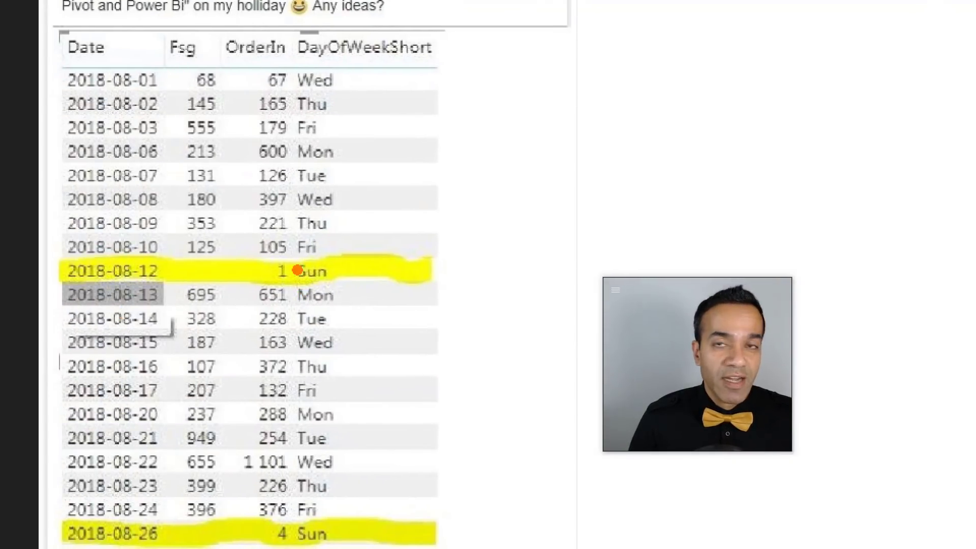
Draw an arrow linking Sunday 2018-08-12's value of 1 to Monday 2018-08-13.
mouse_move(297, 271)
mouse_down()
mouse_move(325, 269)
mouse_move(306, 297)
mouse_up()
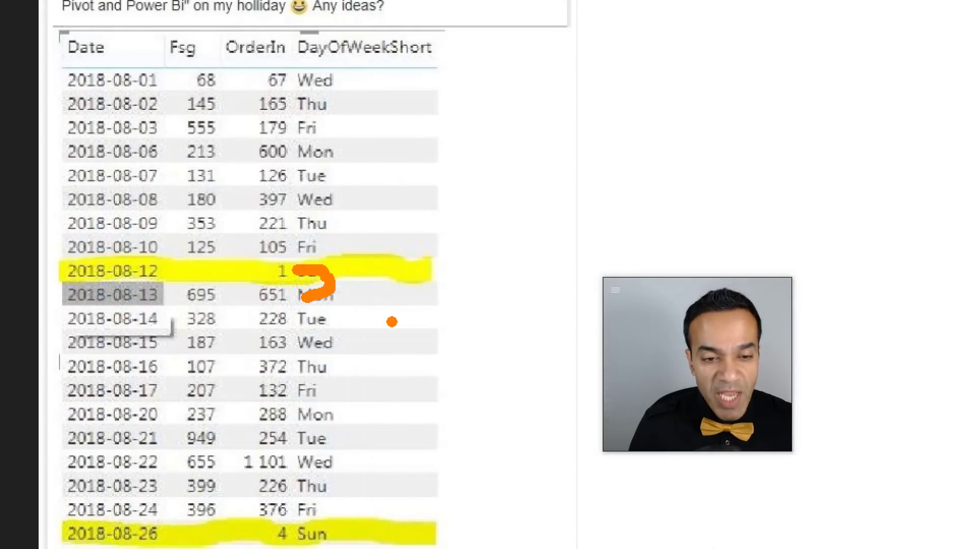